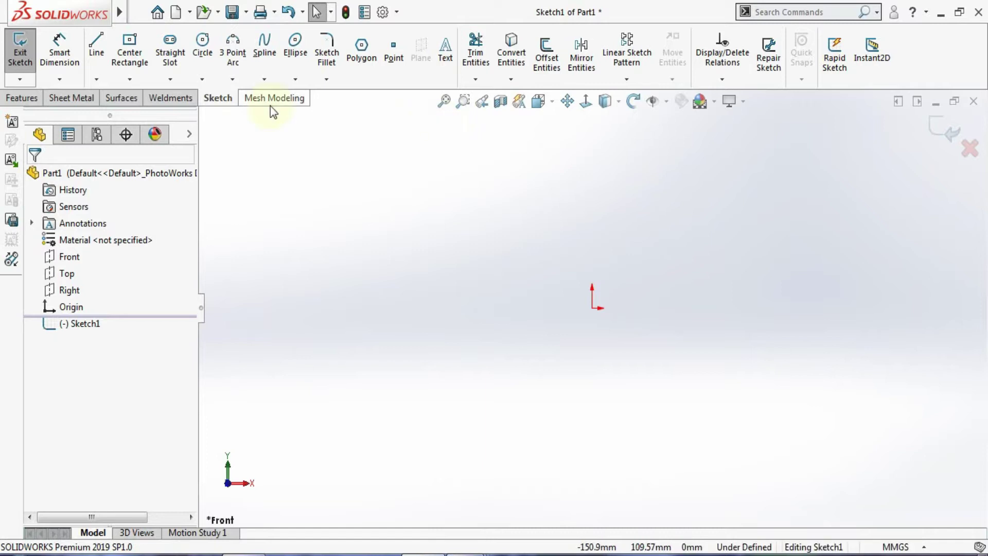
- Sketch a staircase of connected lines from the origin, rising to the right through three vertical risers, the first about 16 mm high
left_click(103, 47)
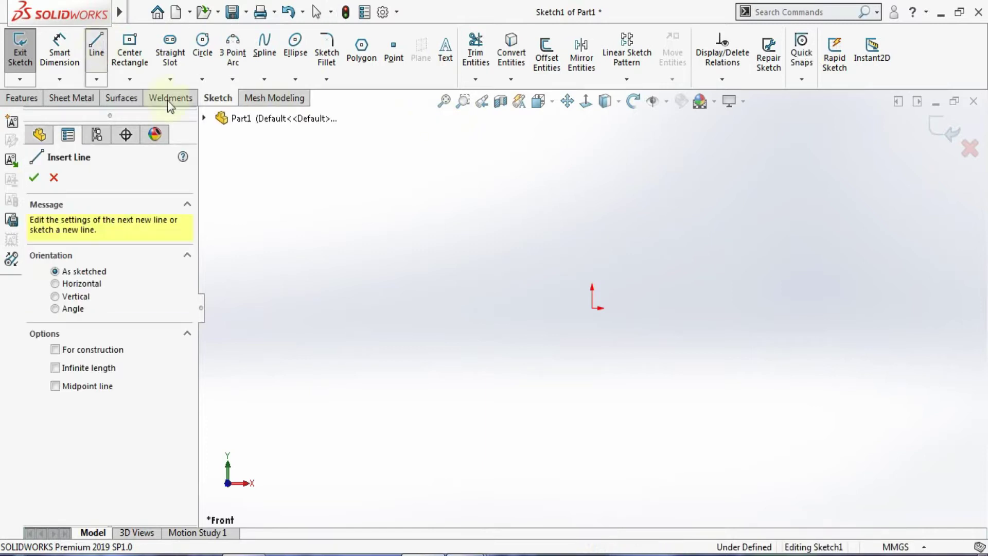
left_click(592, 308)
left_click(592, 279)
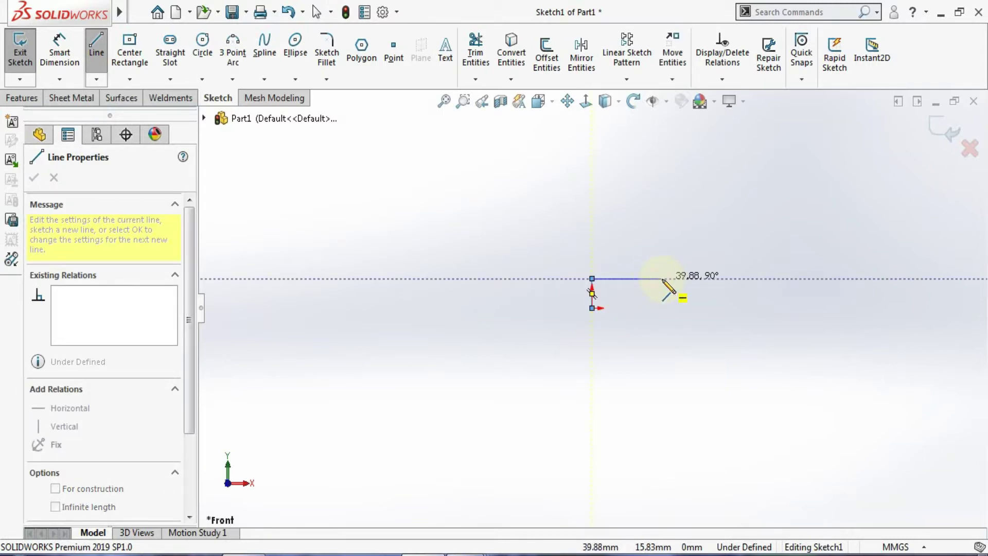
left_click(672, 279)
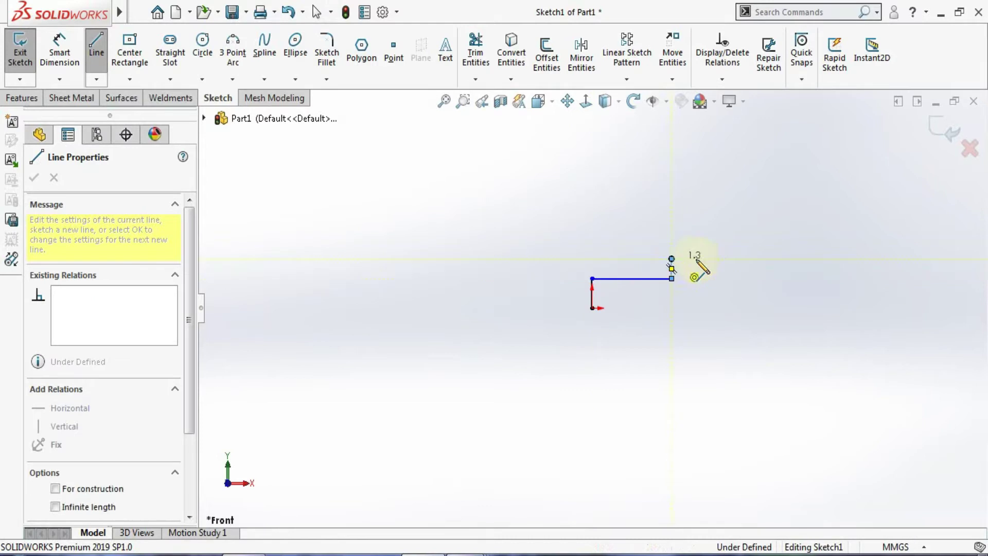
left_click(695, 260)
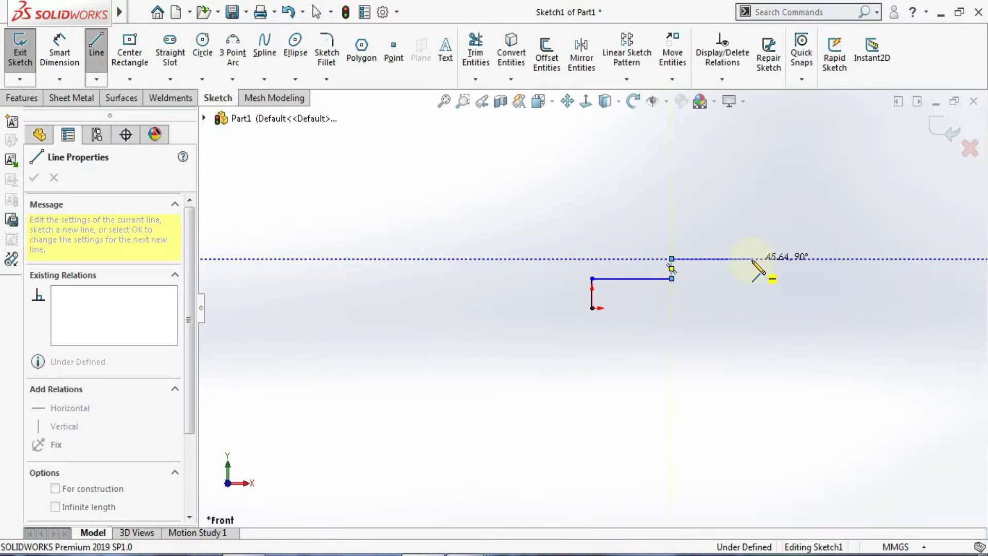
left_click(752, 259)
left_click(753, 229)
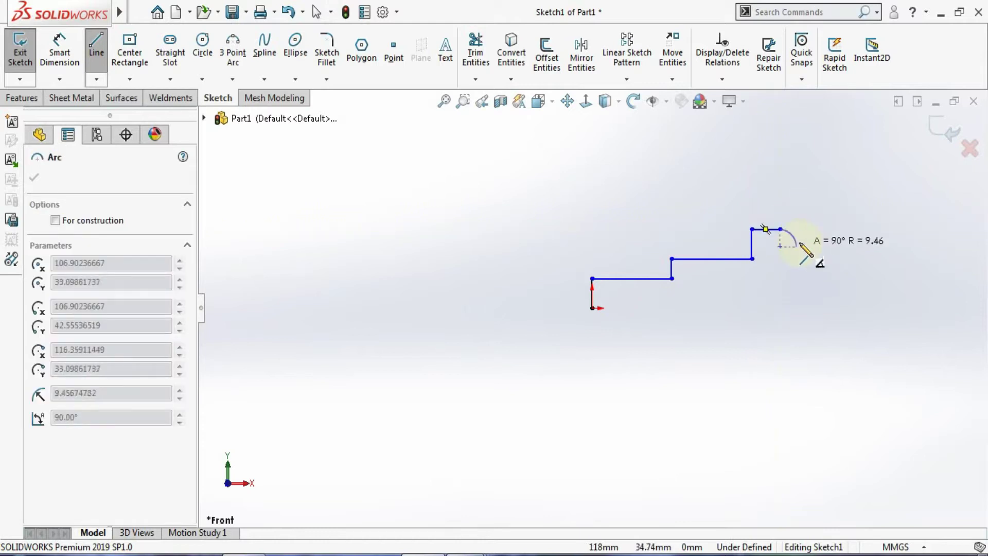
- Round the outer corner with a tangent arc of about 12 mm radius and close the profile with a vertical side and a baseline about 118 mm long
left_click(800, 244)
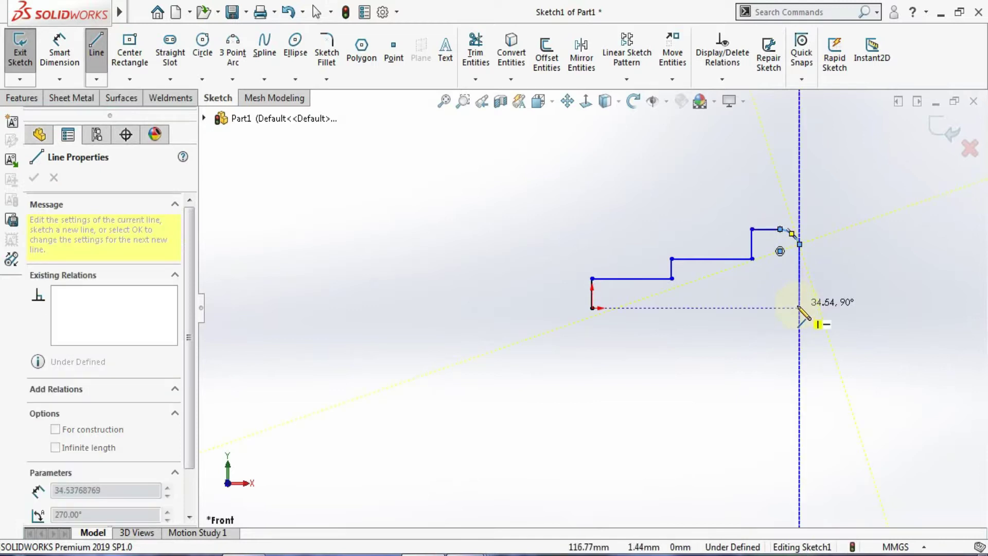
left_click(799, 308)
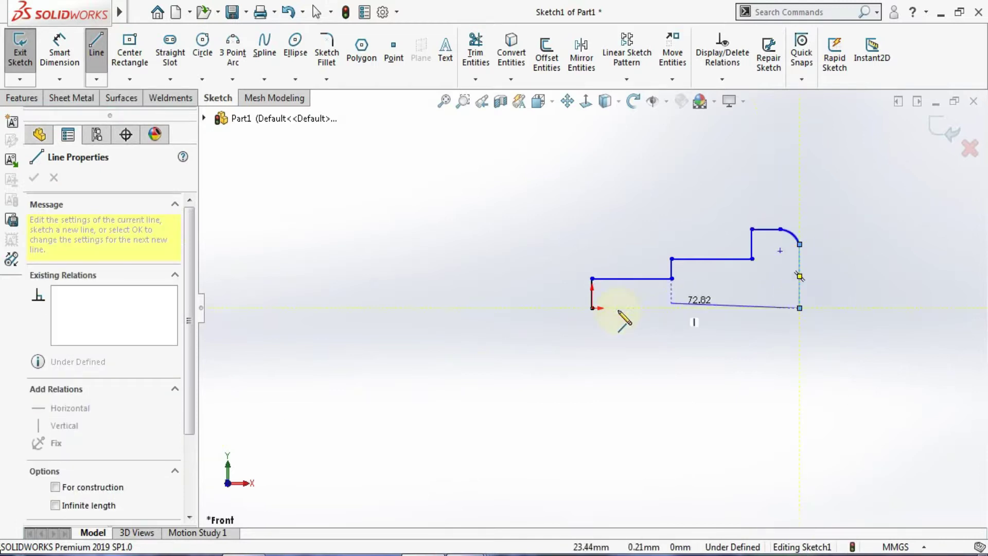
left_click(593, 307)
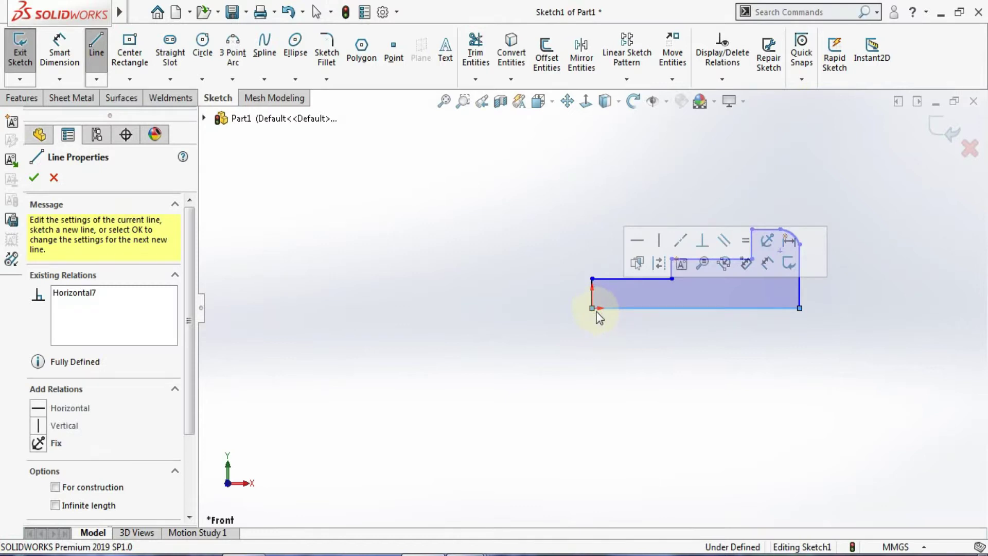
key("Escape")
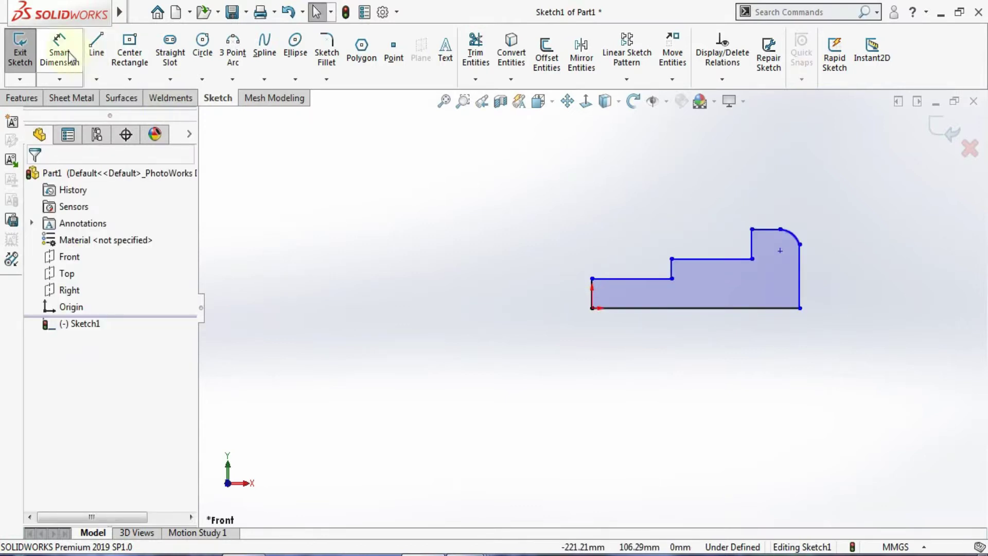
- Dimension the profile's horizontal baseline at 120 mm
left_click(72, 54)
left_click(709, 310)
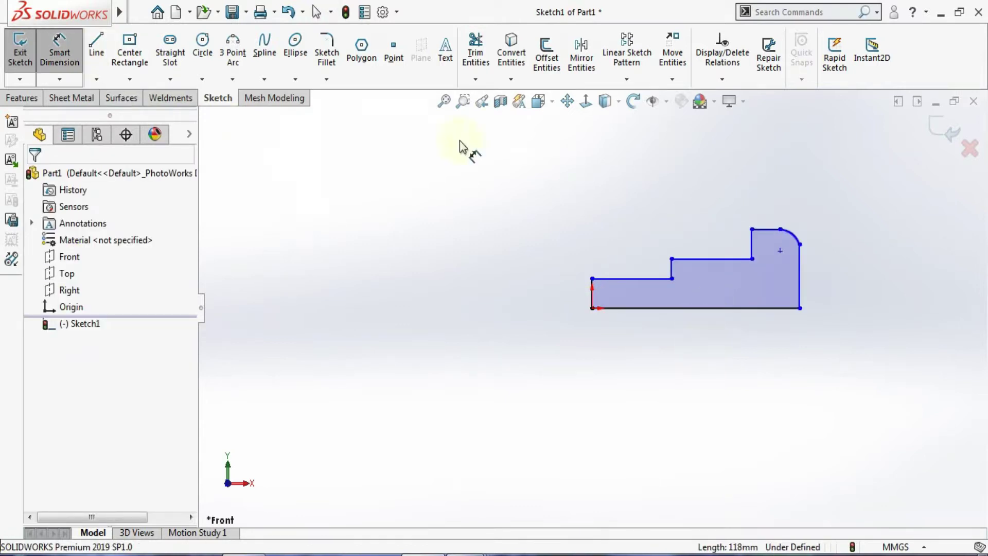
left_click(688, 309)
left_click(675, 354)
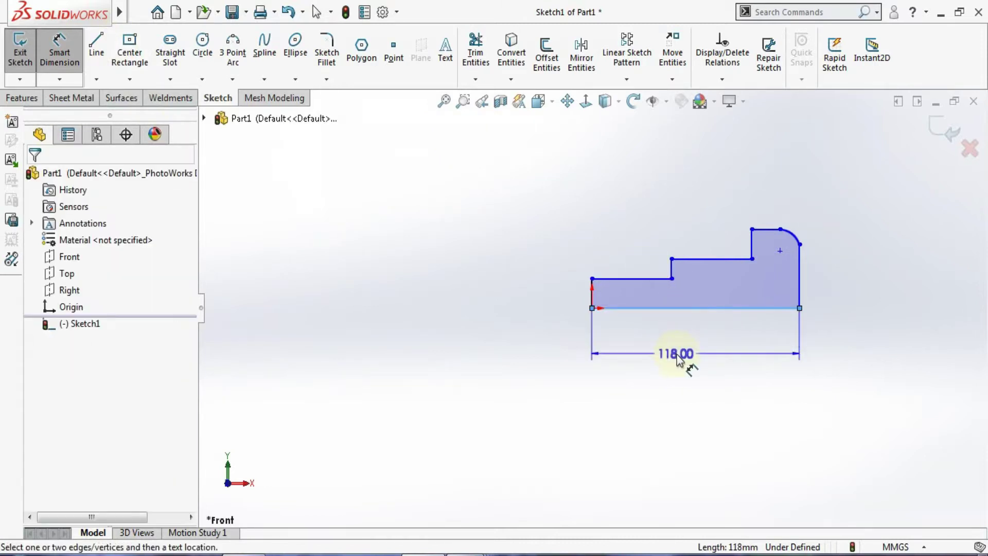
type("120")
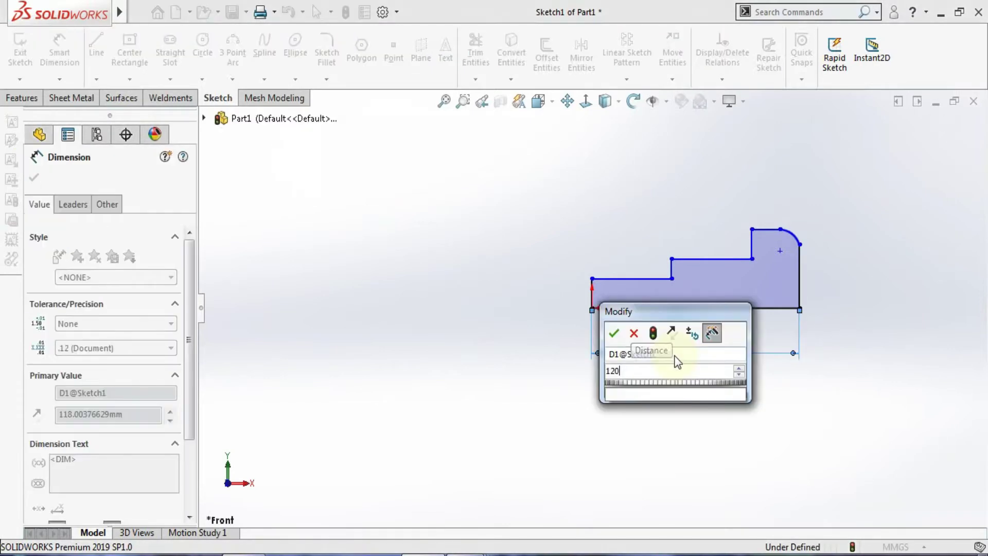
key("Return")
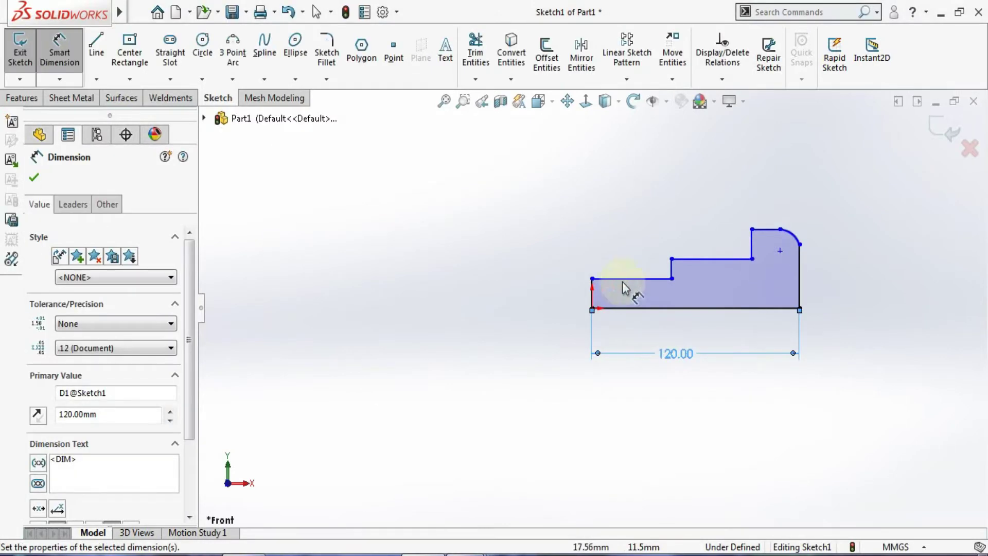
- Dimension the short vertical edge at the origin at 10 mm
left_click(592, 289)
left_click(548, 297)
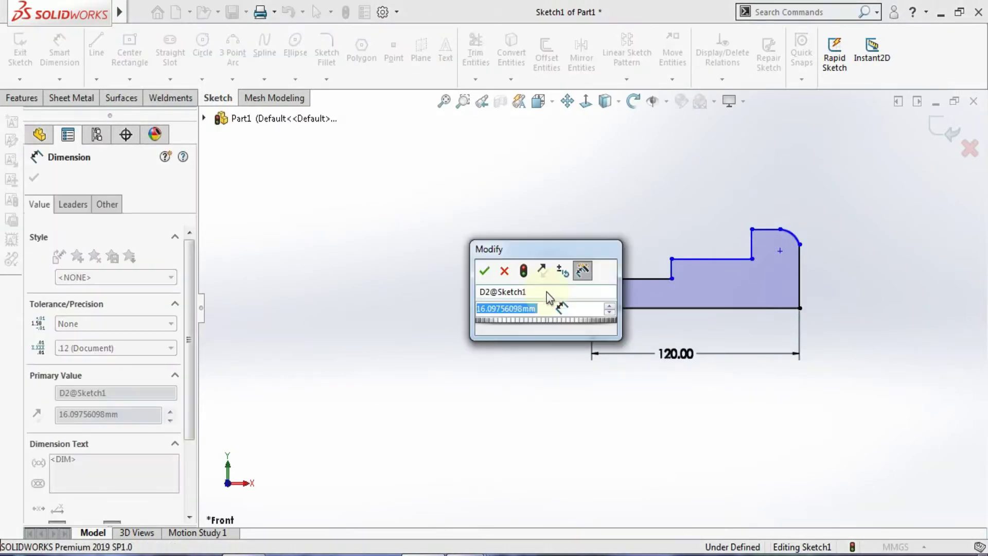
type("1")
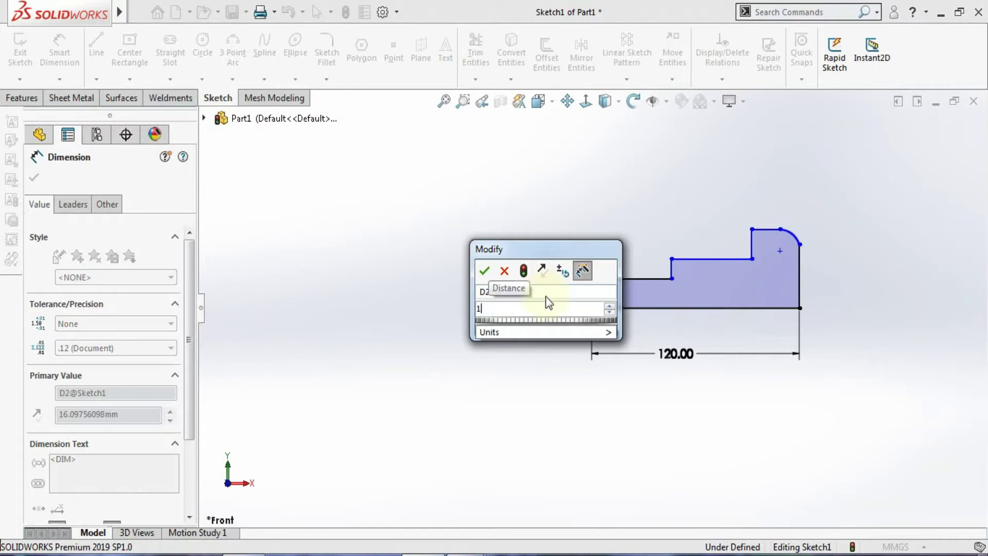
type("0")
key("Return")
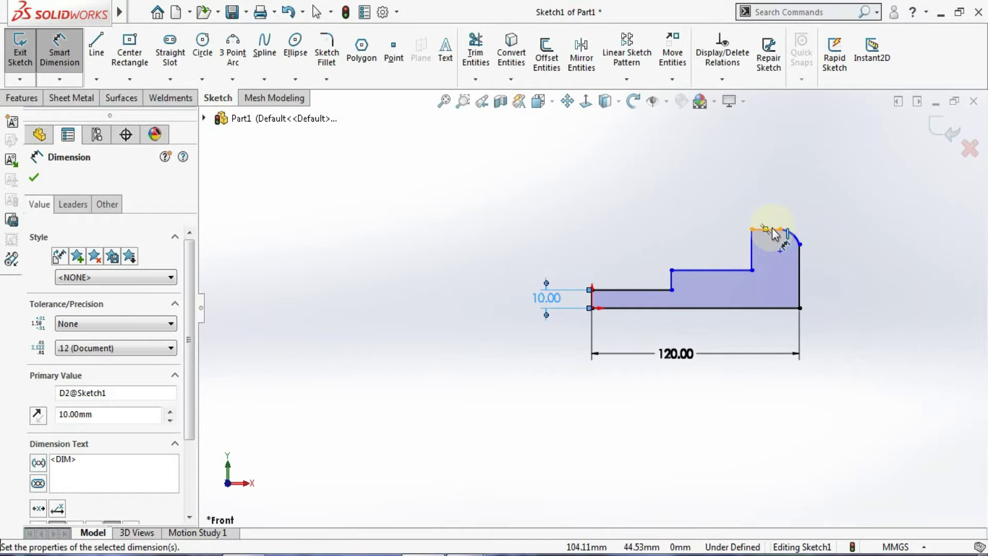
- Dimension the overall height from the baseline to the profile's top horizontal edge at 25 mm
left_click(772, 230)
key("Escape")
left_click(765, 230)
left_click(782, 308)
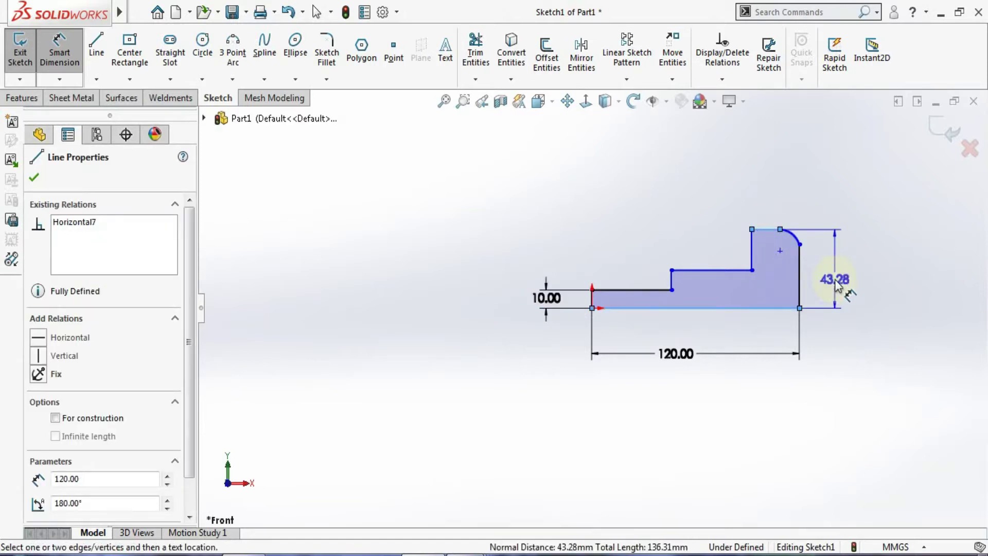
left_click(838, 286)
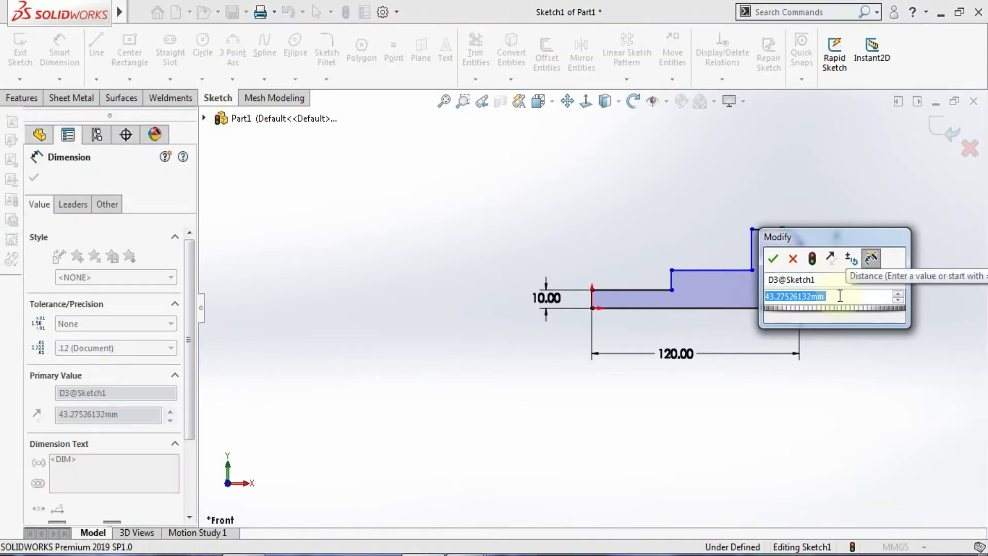
type("25")
key("Return")
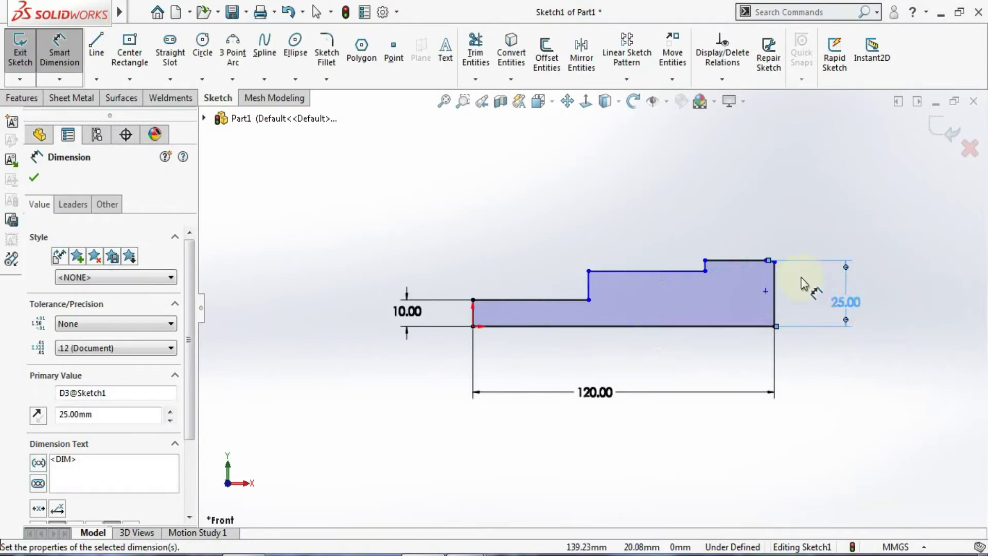
- Add a tangent relation between the corner arc and the profile's outer vertical side
scroll(715, 280, "down", 6)
key("Escape")
key("Escape")
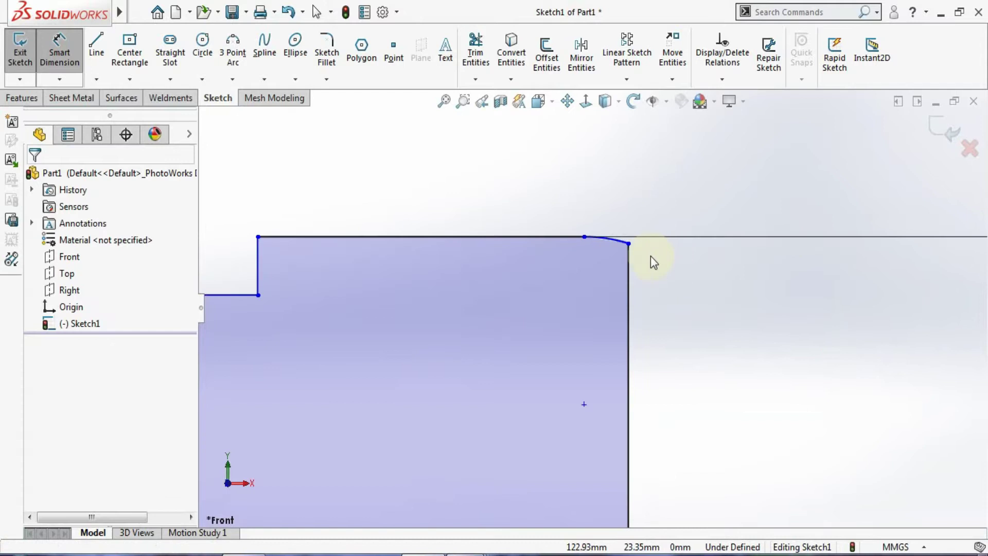
left_click(624, 242)
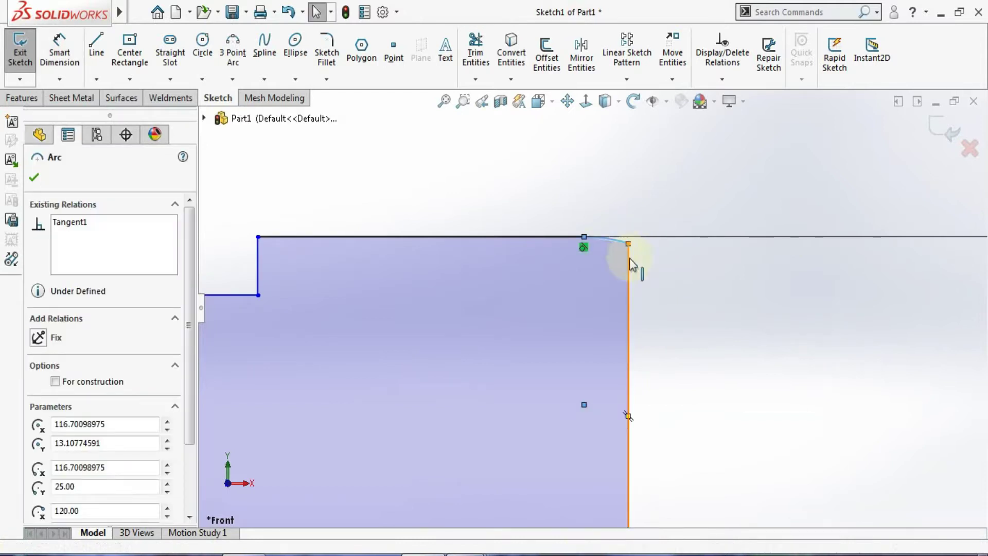
left_click(629, 258, "ctrl")
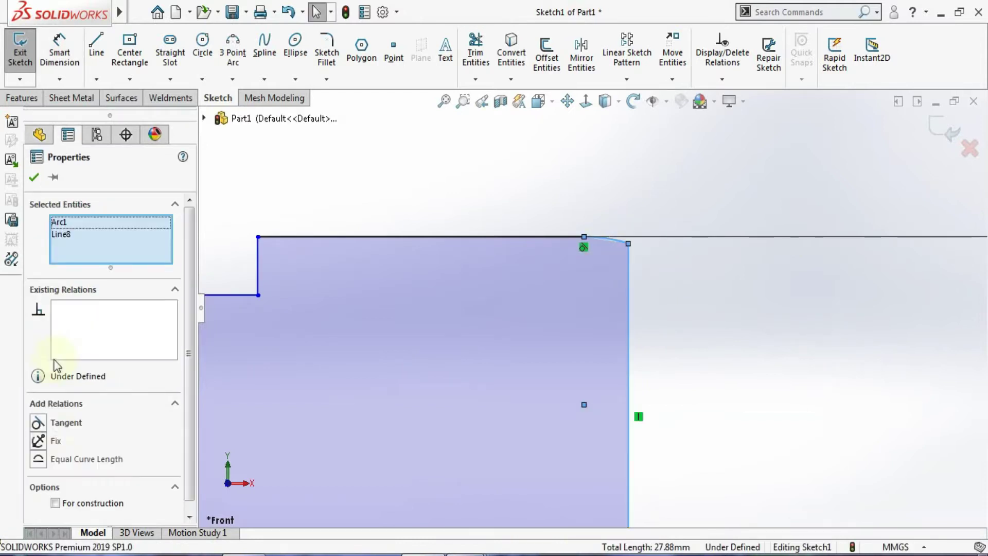
left_click(38, 424)
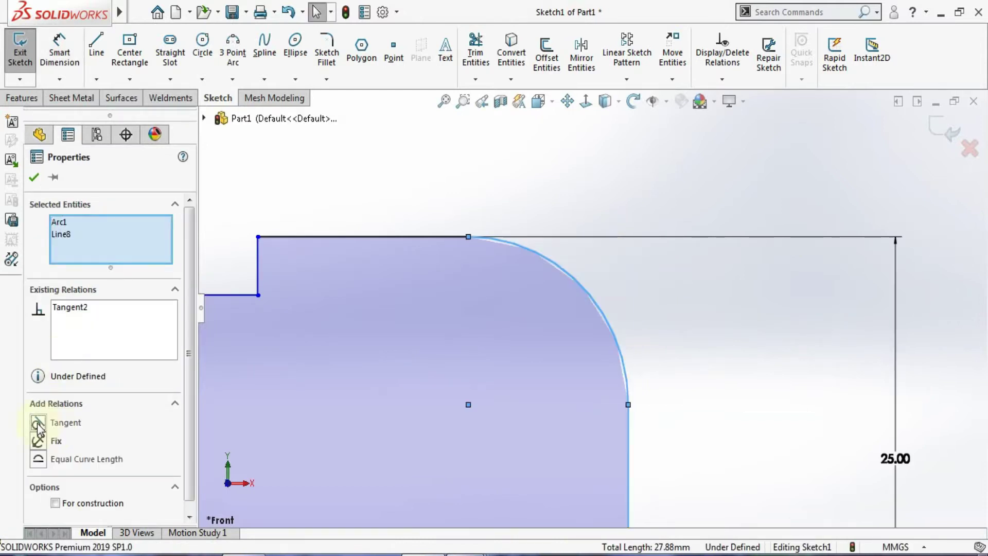
left_click(34, 177)
- Dimension the corner arc with a radius of 5 mm
left_click(60, 51)
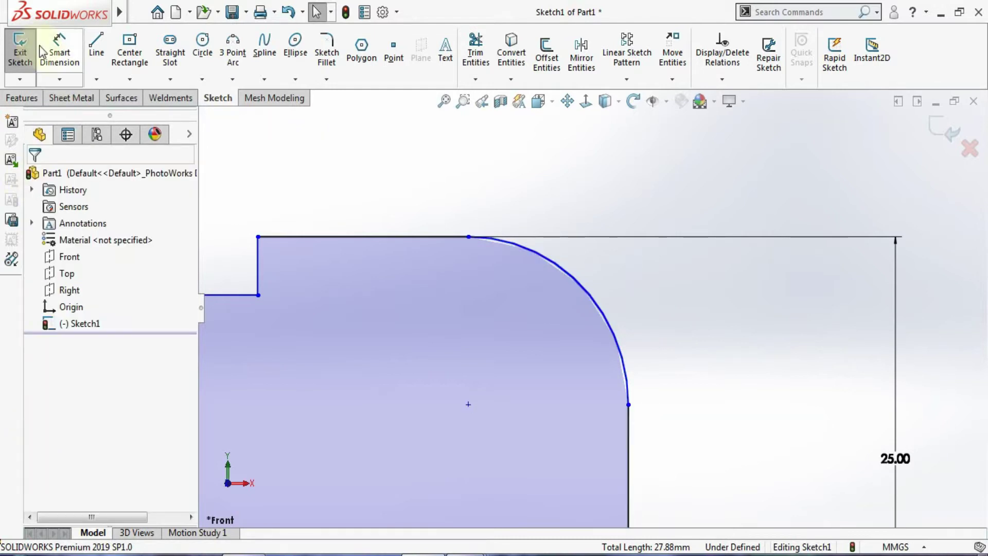
left_click(592, 289)
left_click(638, 206)
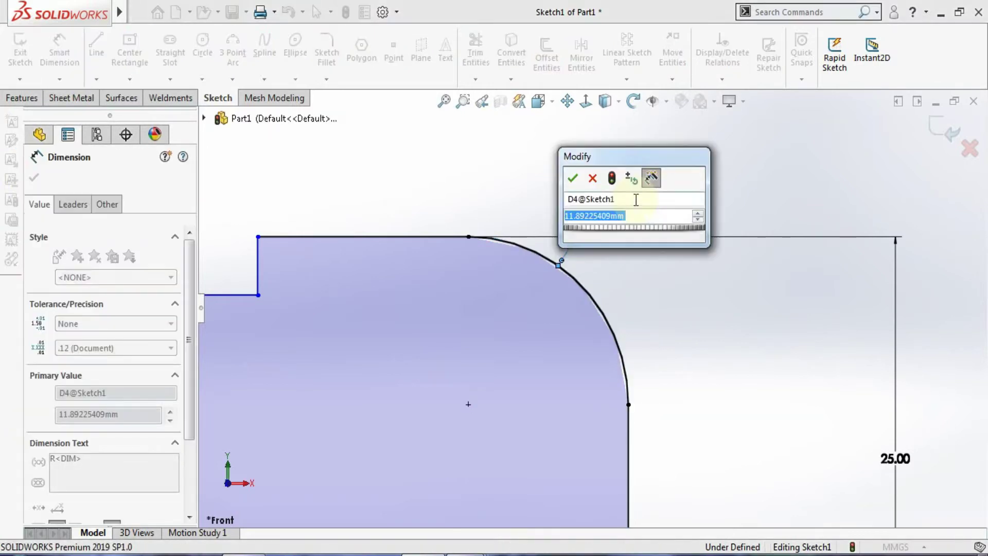
type("5")
key("Return")
- Dimension the height of the middle horizontal step above the baseline at 13 mm
scroll(508, 331, "up", 5)
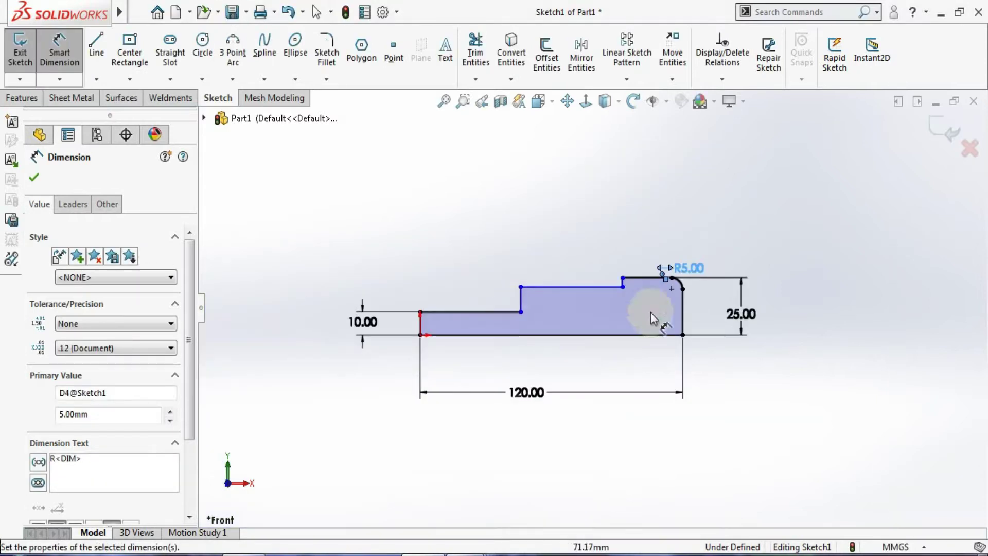
scroll(565, 294, "down", 1)
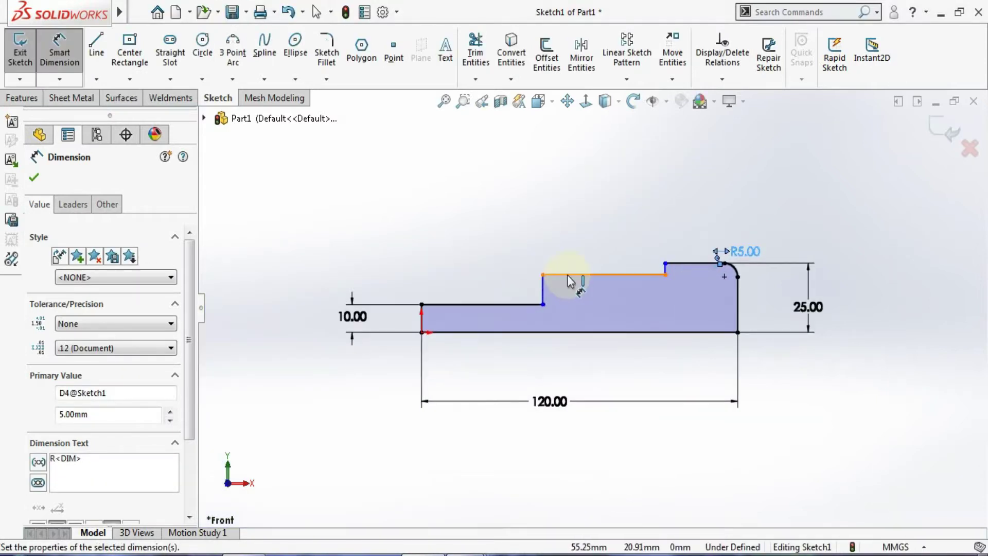
left_click(567, 275)
left_click(541, 332)
left_click(305, 321)
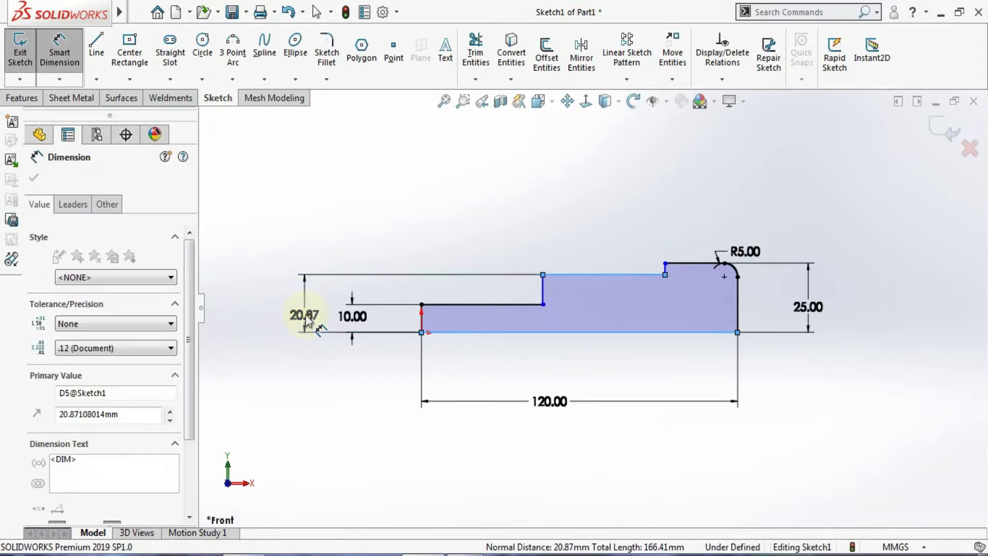
type("13")
key("Return")
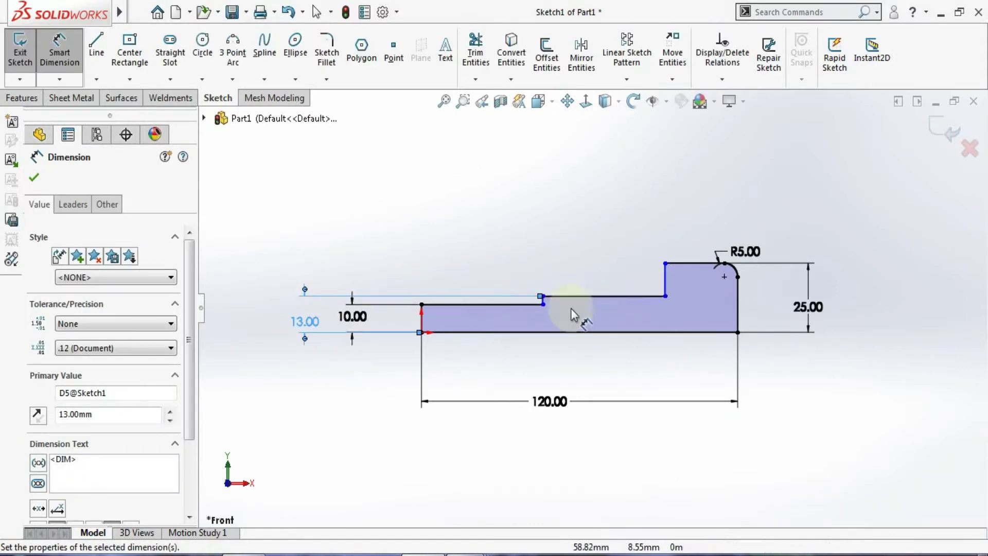
- Dimension the width of the tall block, from its riser to the outer vertical side, at 15 mm
scroll(562, 307, "down", 1)
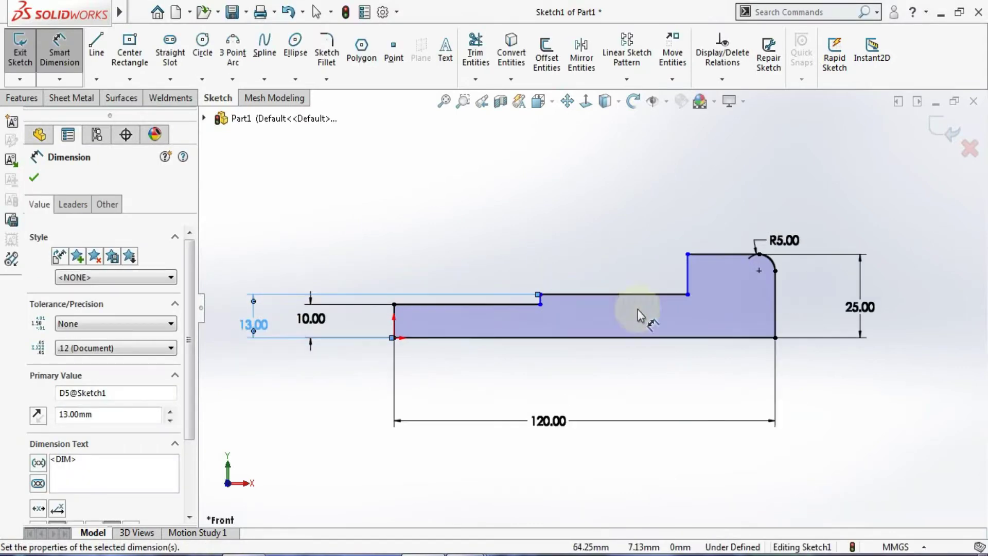
left_click(775, 302)
left_click(688, 273)
left_click(721, 216)
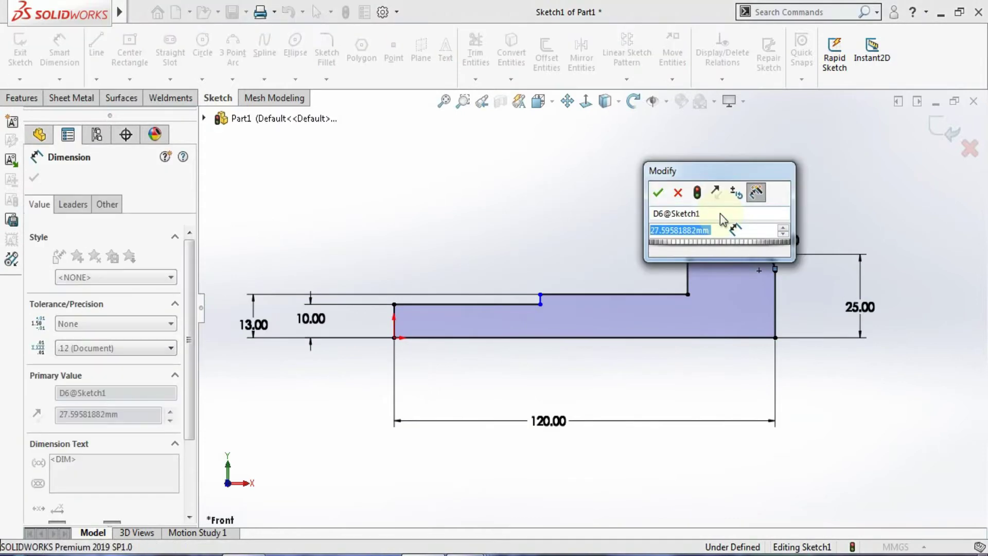
type("15")
key("Return")
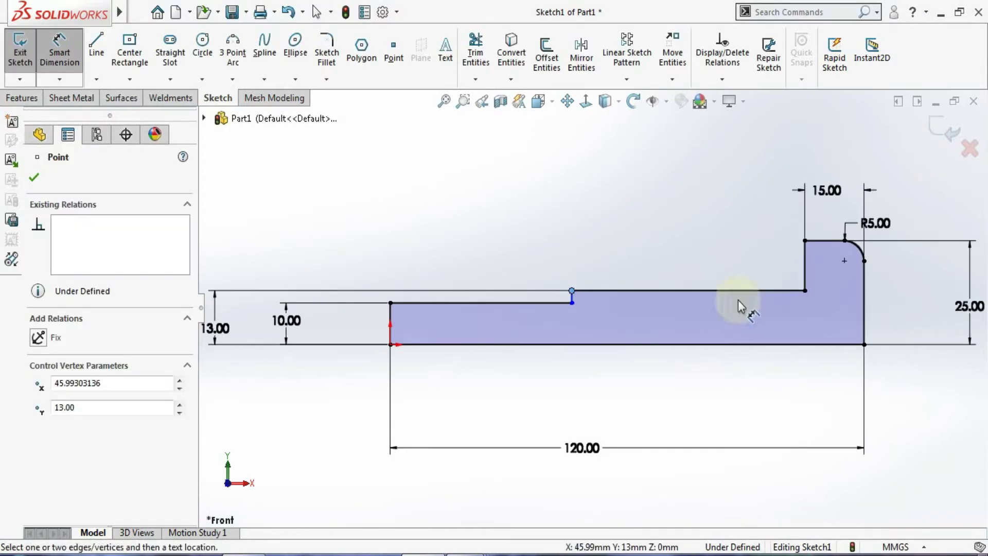
- Dimension the distance from the middle step's starting corner to the outer vertical side at 20 mm
left_click(865, 286)
left_click(819, 178)
type("20")
key("Return")
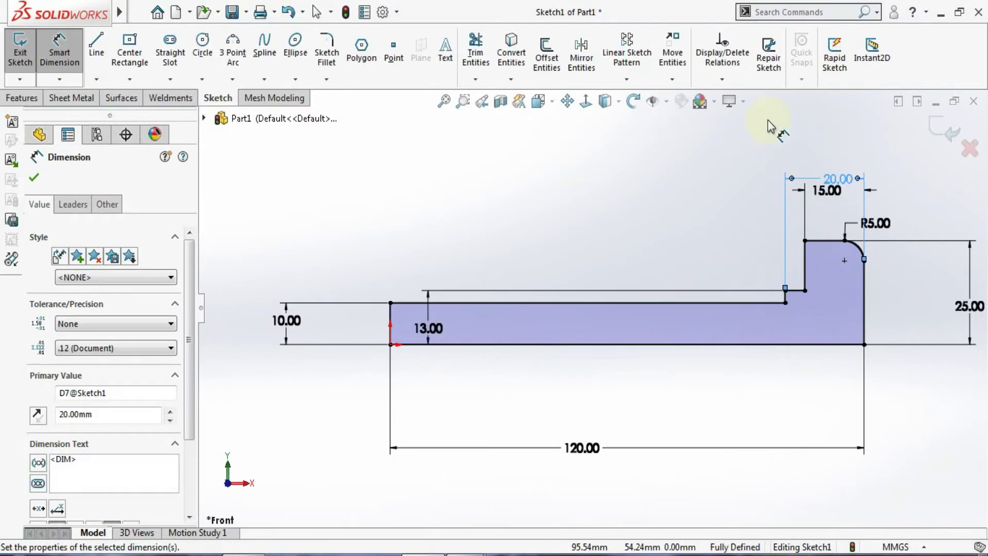
- Set the distance between the middle step's starting corner and the outer vertical side to 30 mm
double_click(839, 180)
type("3")
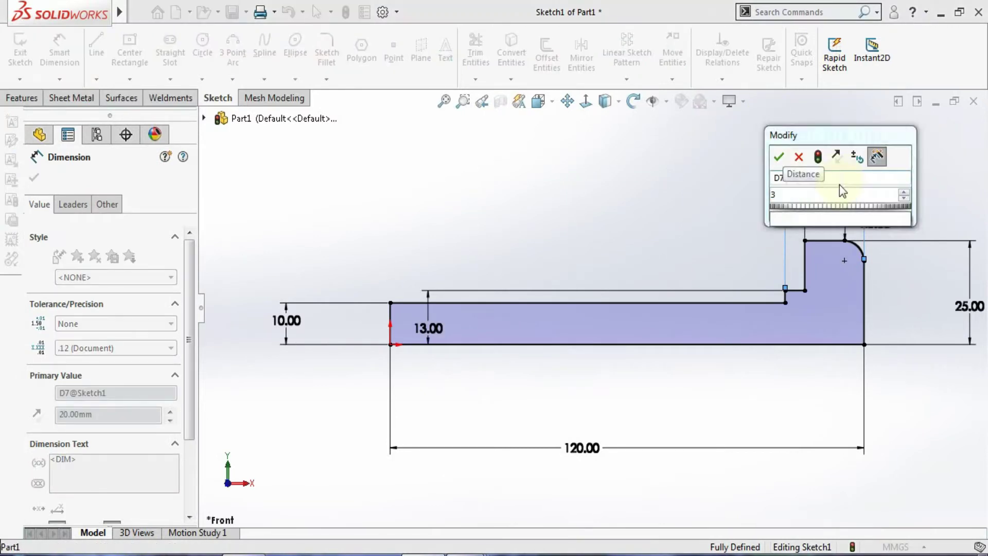
type("0")
key("Return")
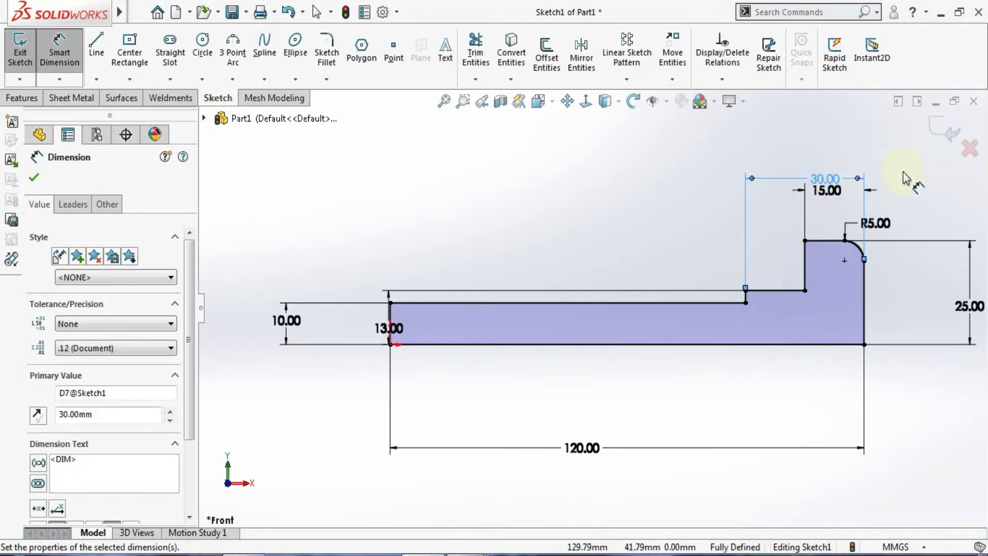
- Sketch a center rectangle in the empty area beyond the stepped profile's tall end, clear of the profile
key("f")
key("z")
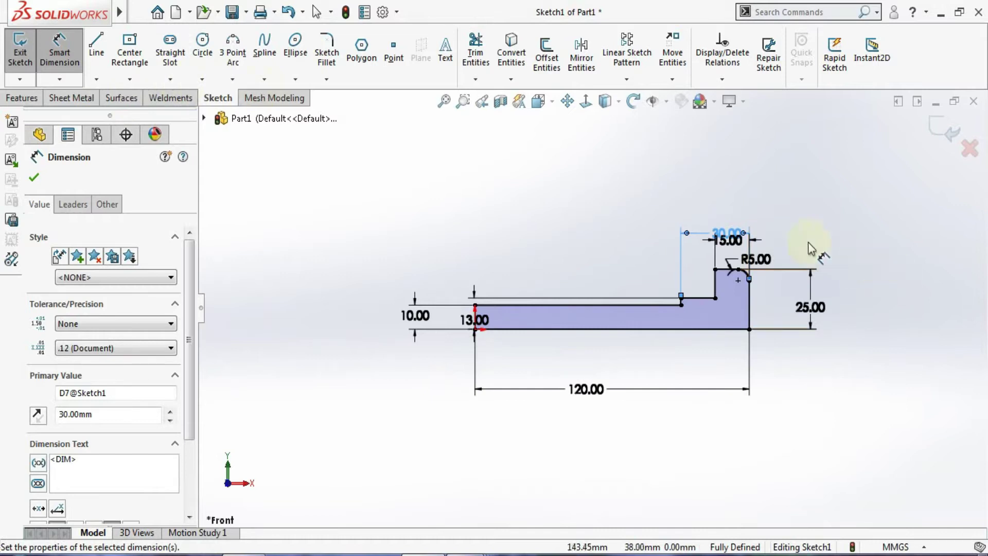
key("z")
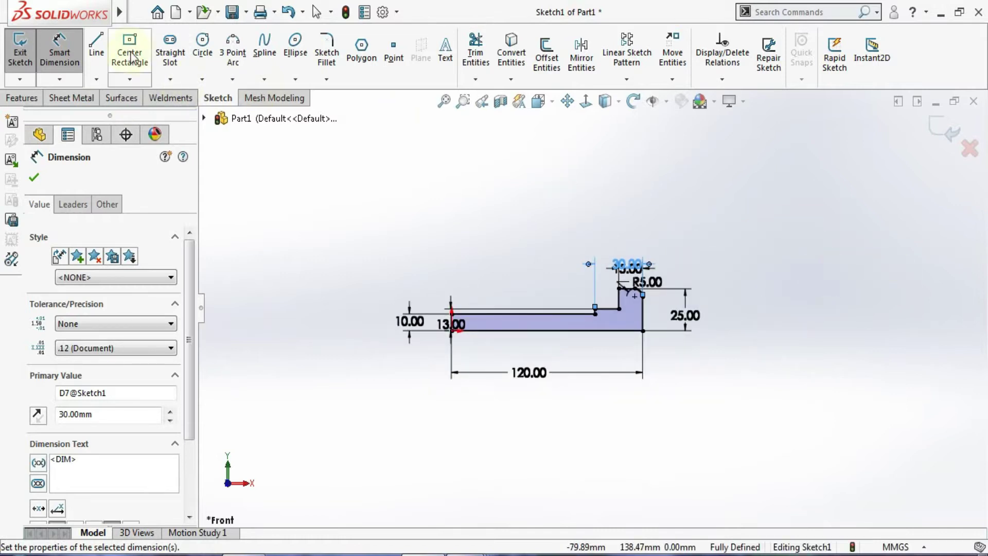
left_click(132, 59)
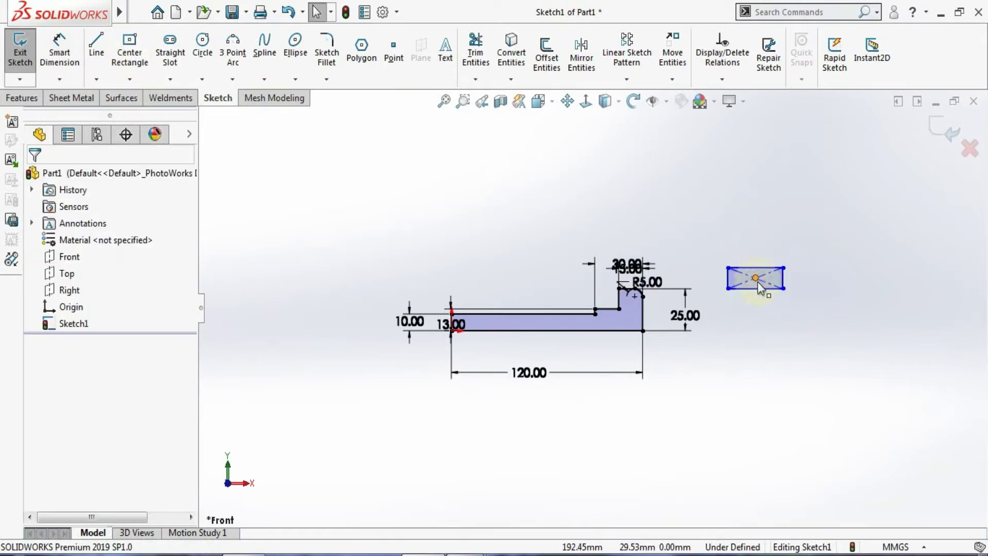
left_click_drag(756, 279, 856, 247)
left_click(776, 185)
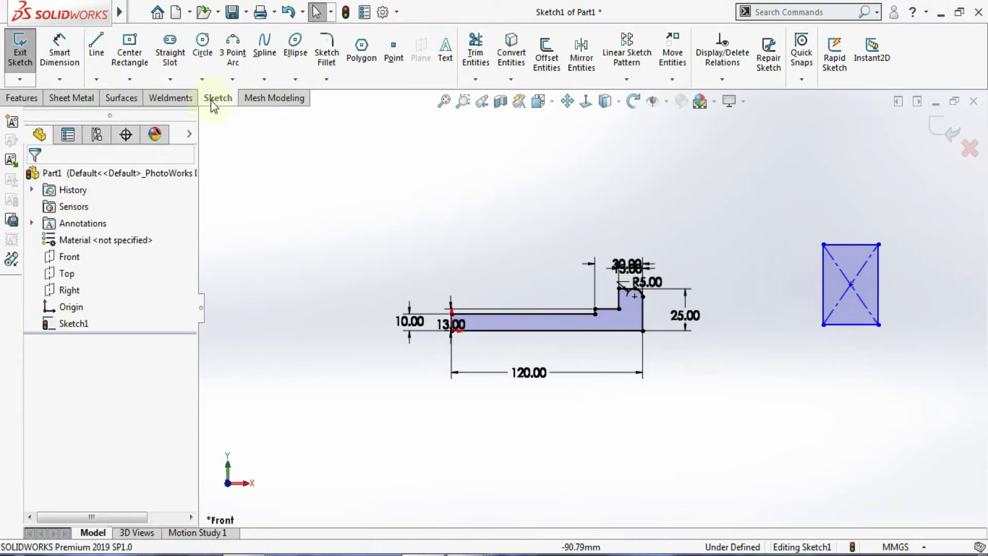
- Sketch a horizontal centerline about 163 mm long below the stepped profile, extending past both of its ends
left_click(96, 79)
left_click(96, 79)
left_click(117, 115)
left_click(424, 379)
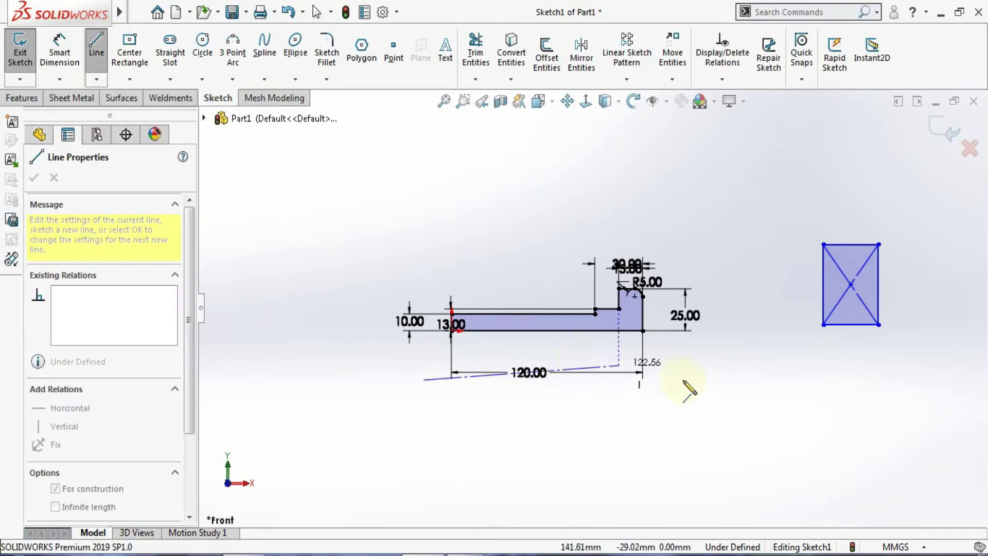
left_click(684, 379)
key("Escape")
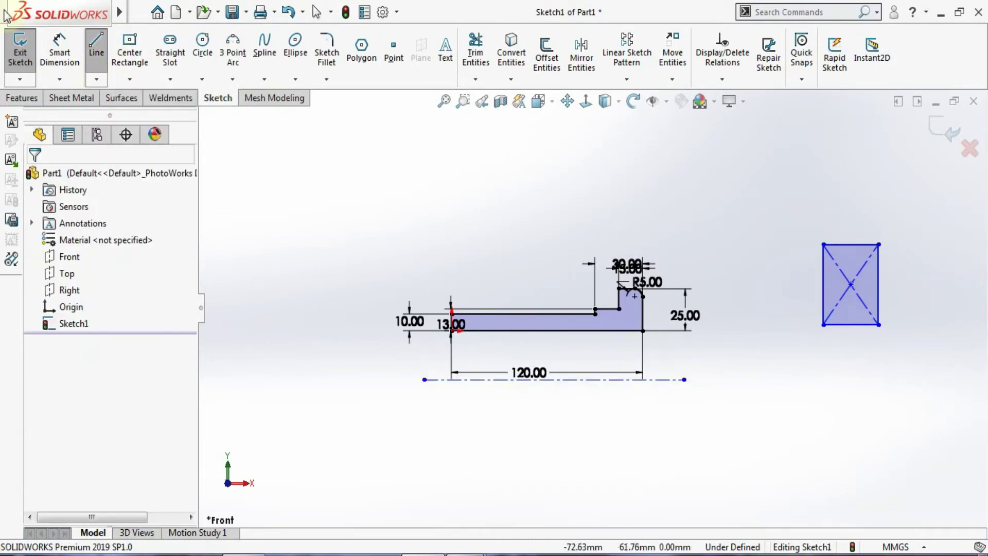
- Dimension the distance between the profile's baseline and the centerline at 8 mm, and exit the sketch
left_click(59, 52)
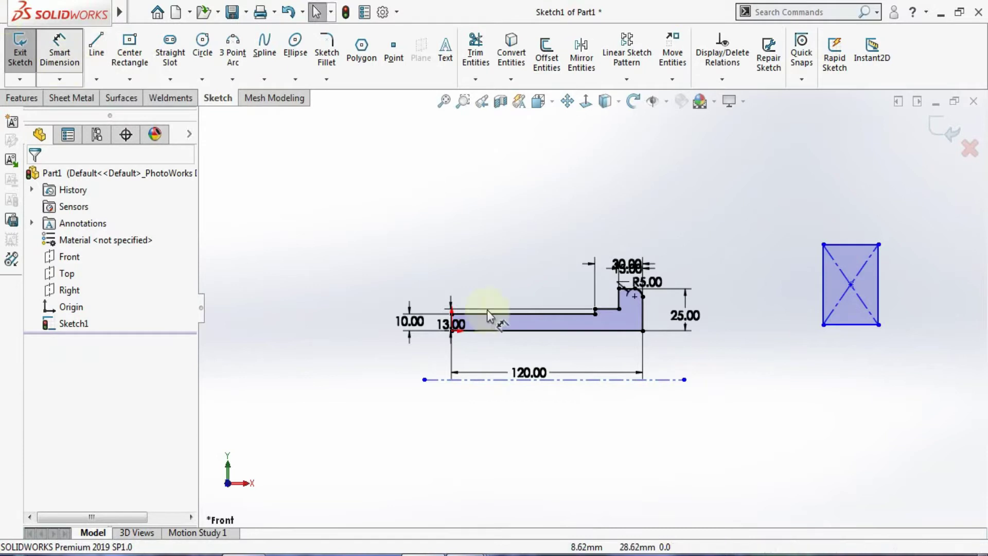
left_click(516, 385)
left_click(523, 338)
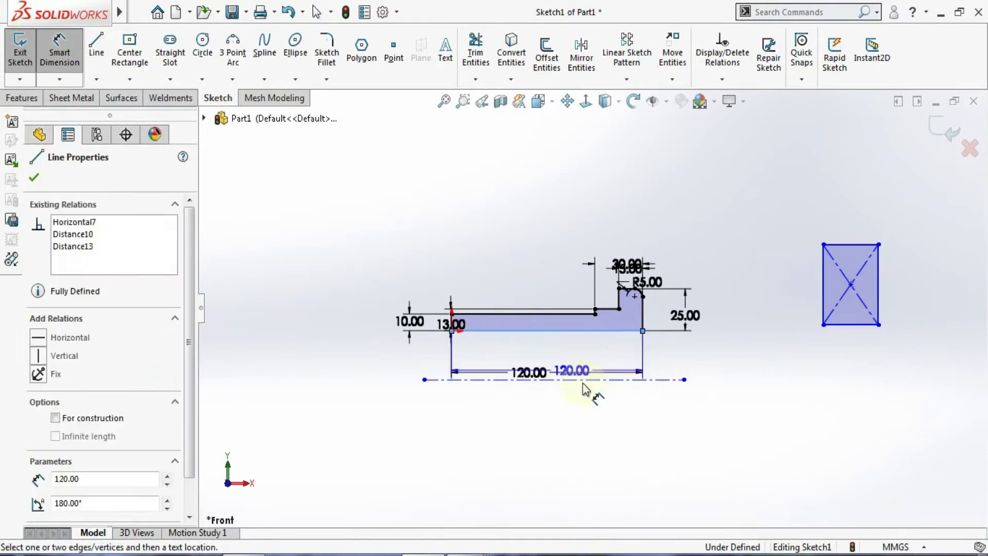
left_click(584, 380)
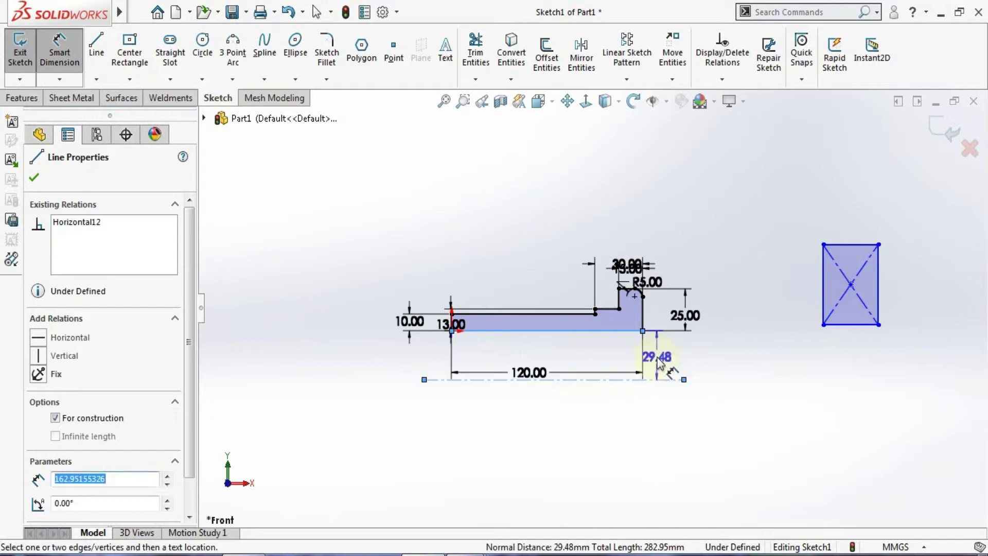
left_click(660, 362)
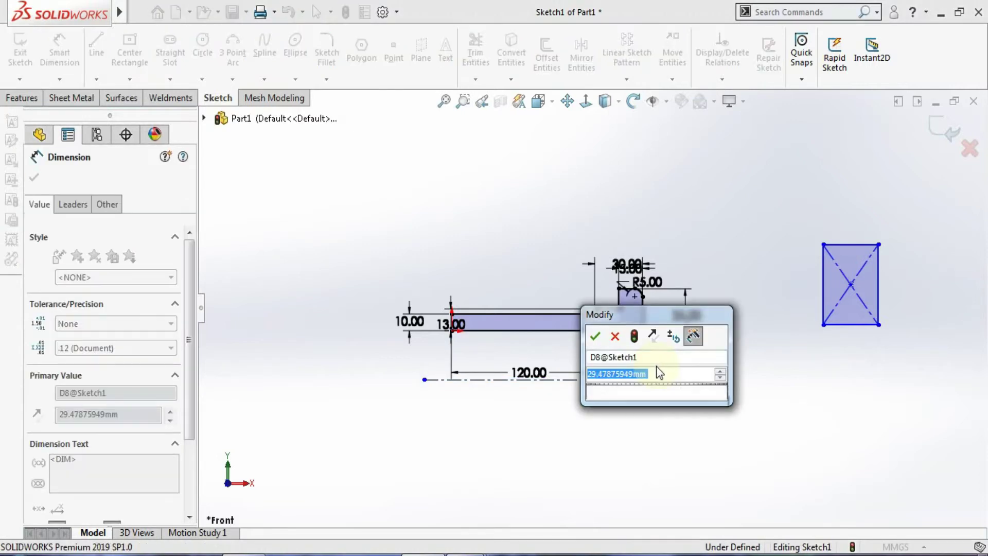
type("8")
key("Return")
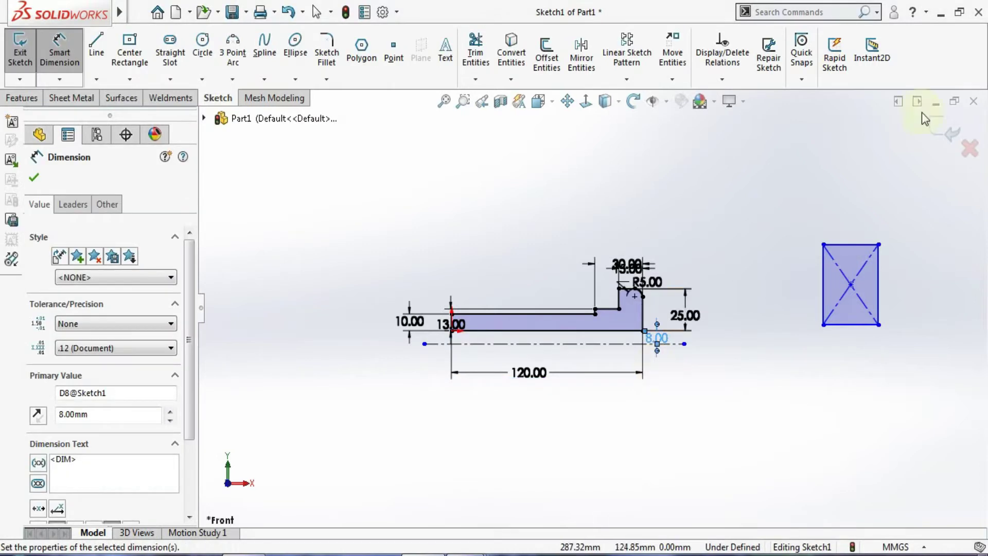
left_click(740, 193)
scroll(640, 312, "down", 2)
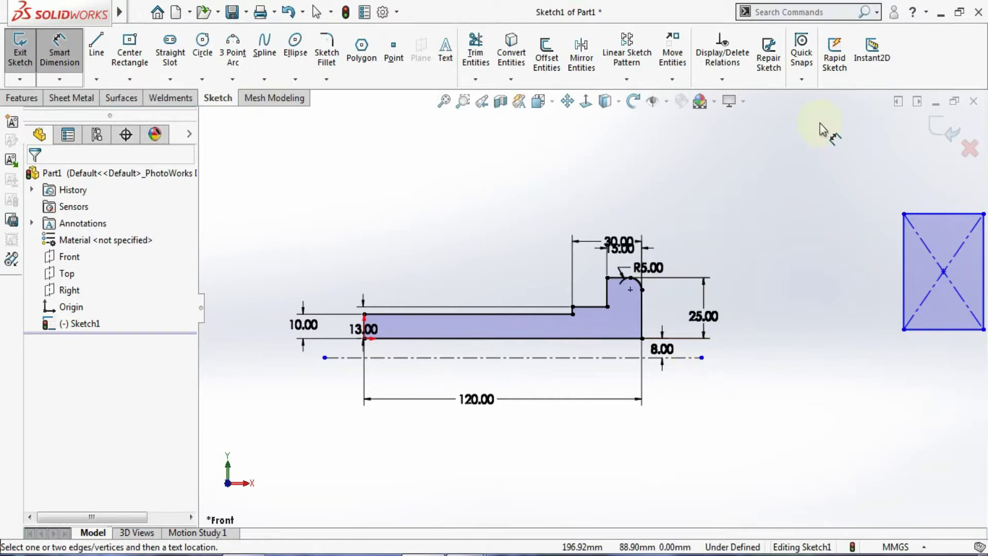
left_click(951, 135)
left_click(745, 154)
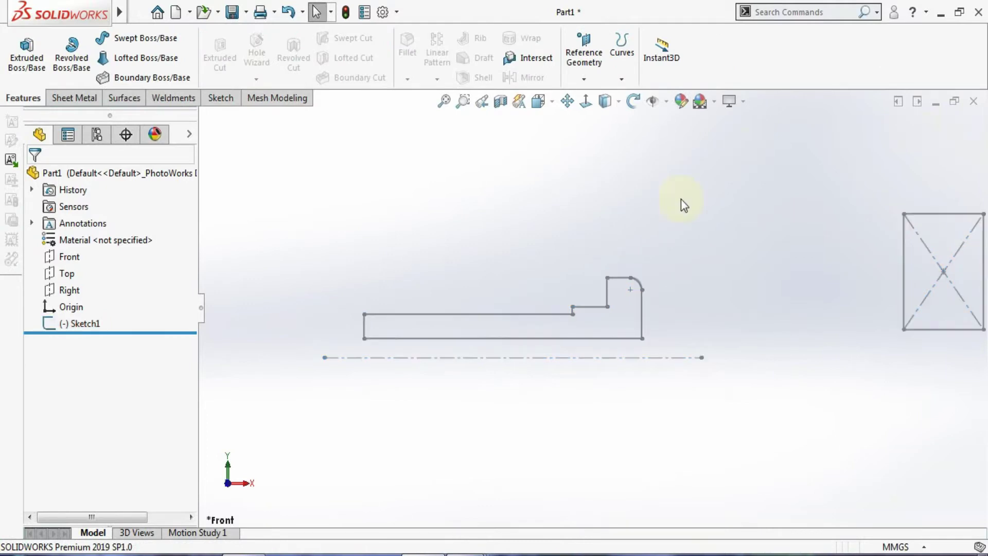
- Try to revolve the whole of Sketch1 by 360° about the stepped profile's baseline
left_click(76, 71)
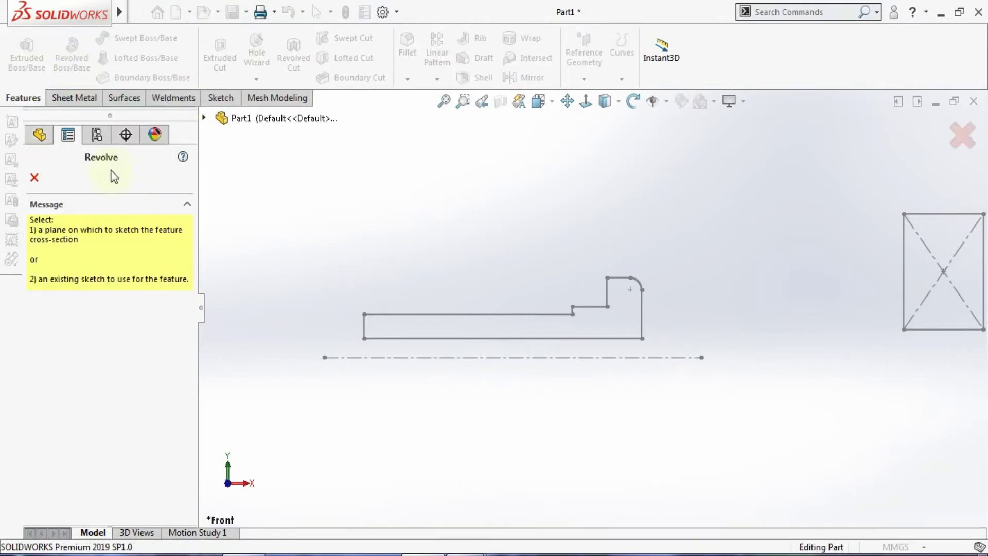
left_click(205, 118)
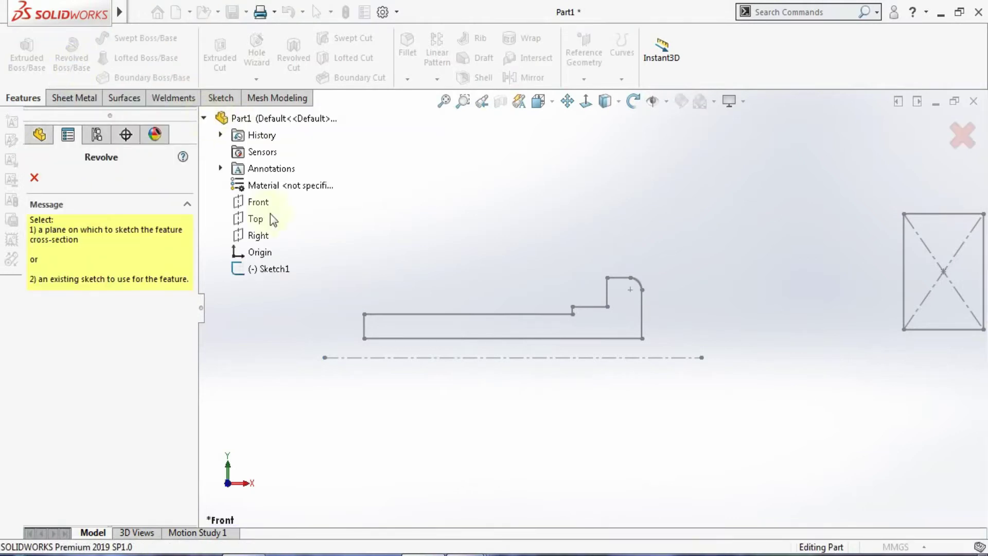
left_click(264, 270)
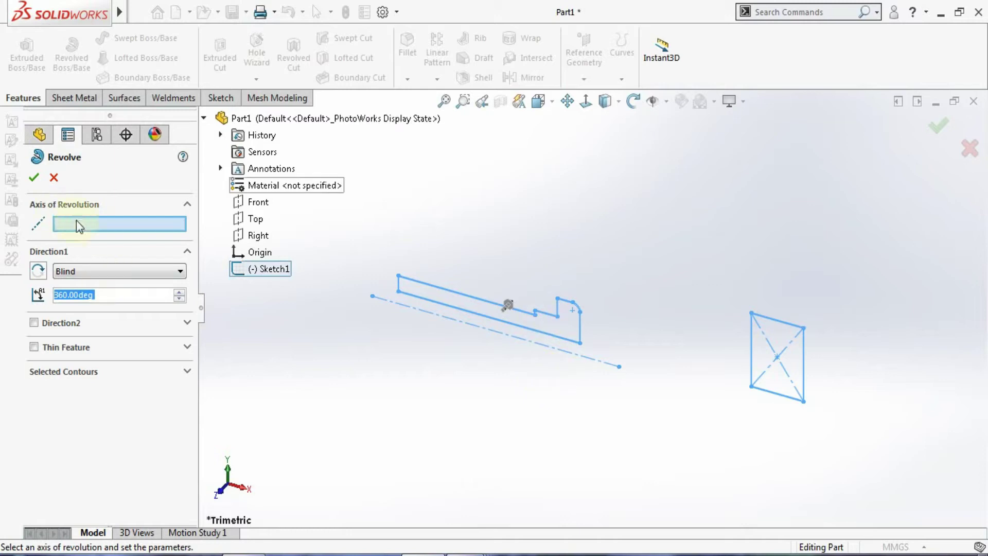
left_click(468, 311)
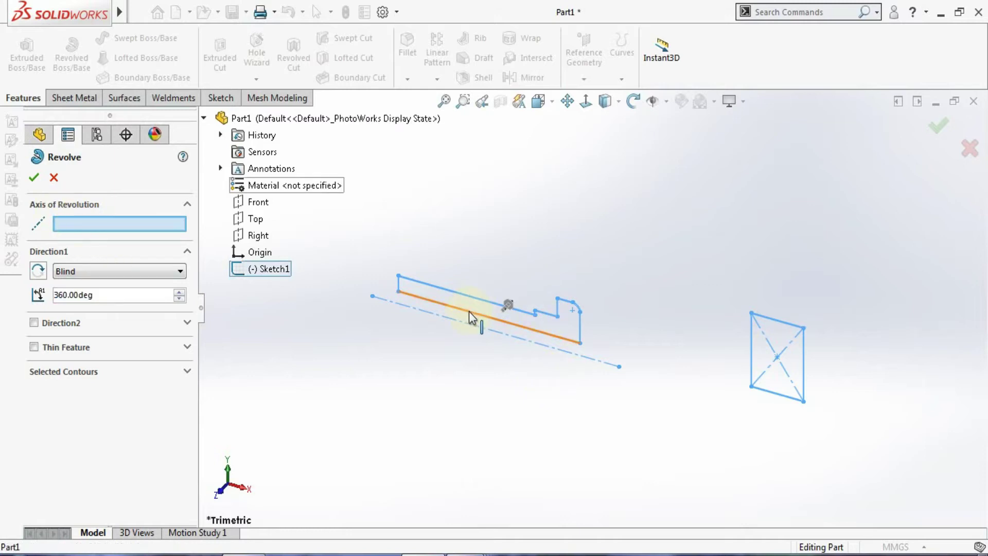
scroll(543, 352, "up", 3)
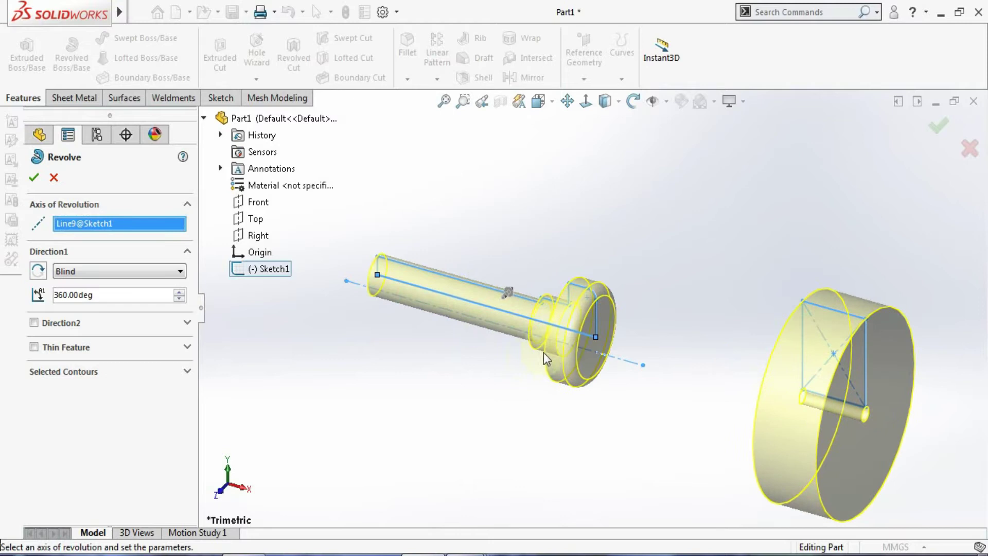
scroll(528, 325, "down", 3)
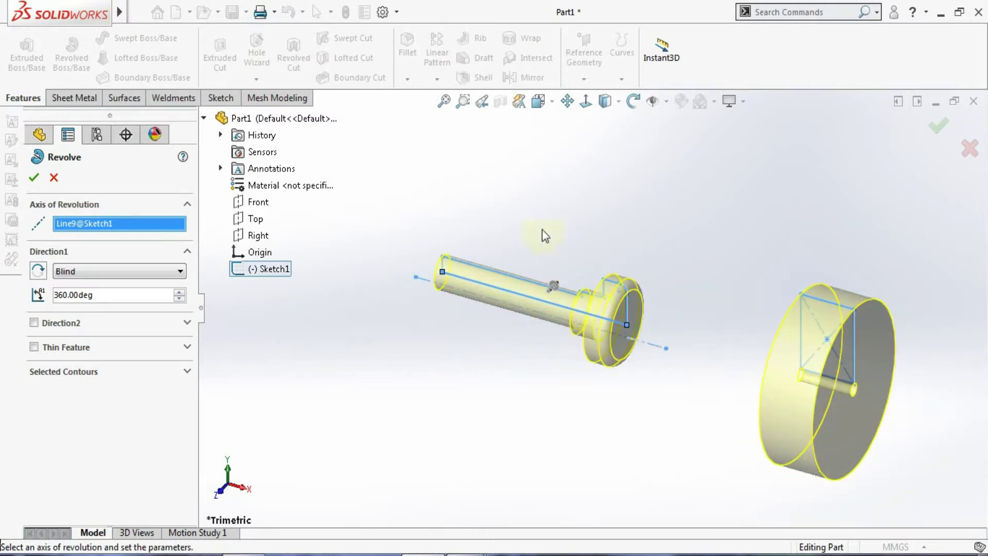
left_click(633, 101)
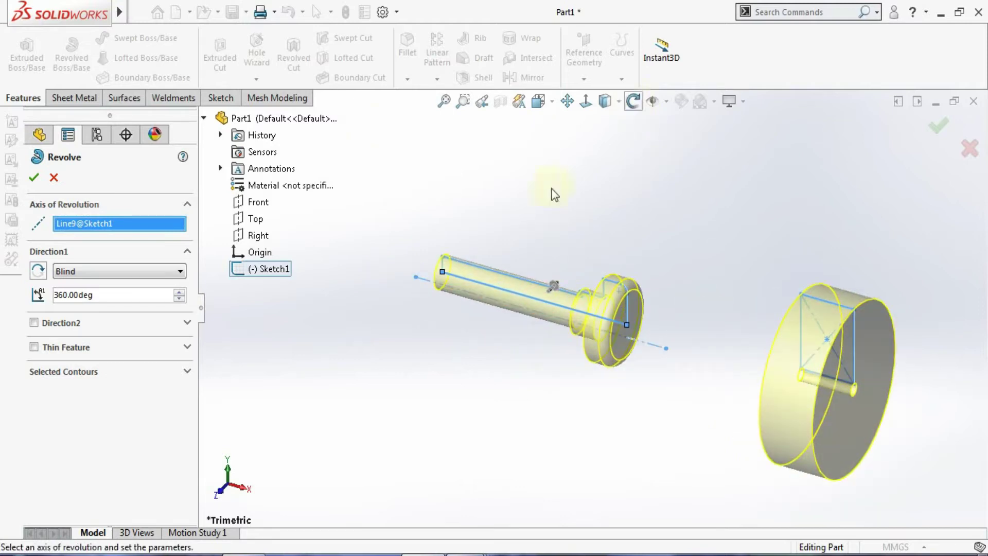
left_click_drag(595, 198, 771, 245)
scroll(849, 283, "down", 3)
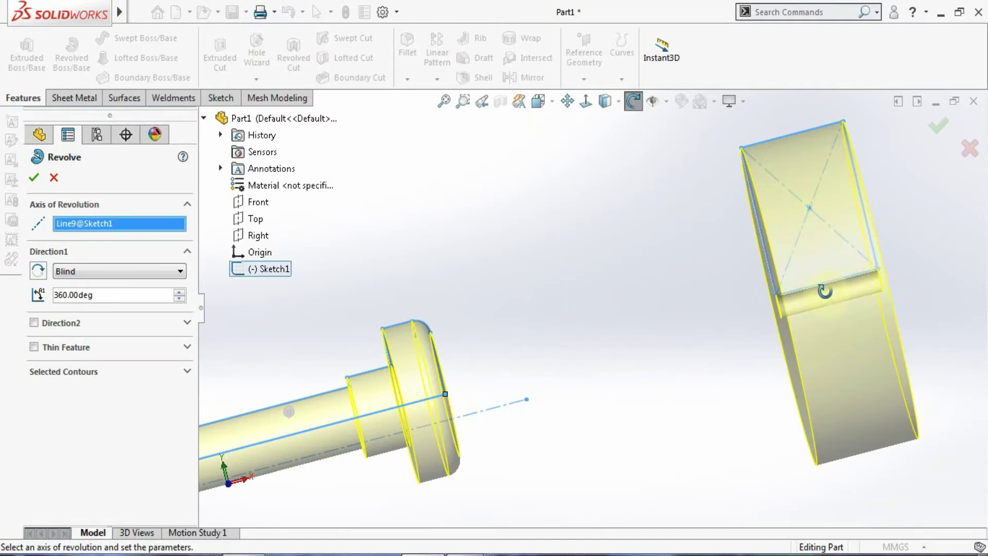
left_click(53, 176)
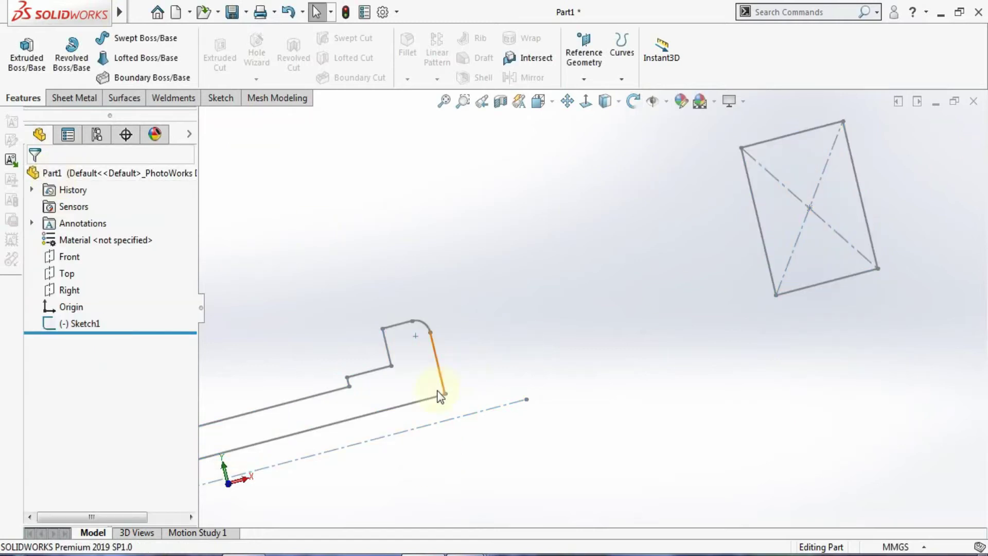
- Edit Sketch1 to make the rectangle's lower side collinear with the stepped profile's baseline, and exit the sketch
left_click(435, 402)
left_click(474, 330)
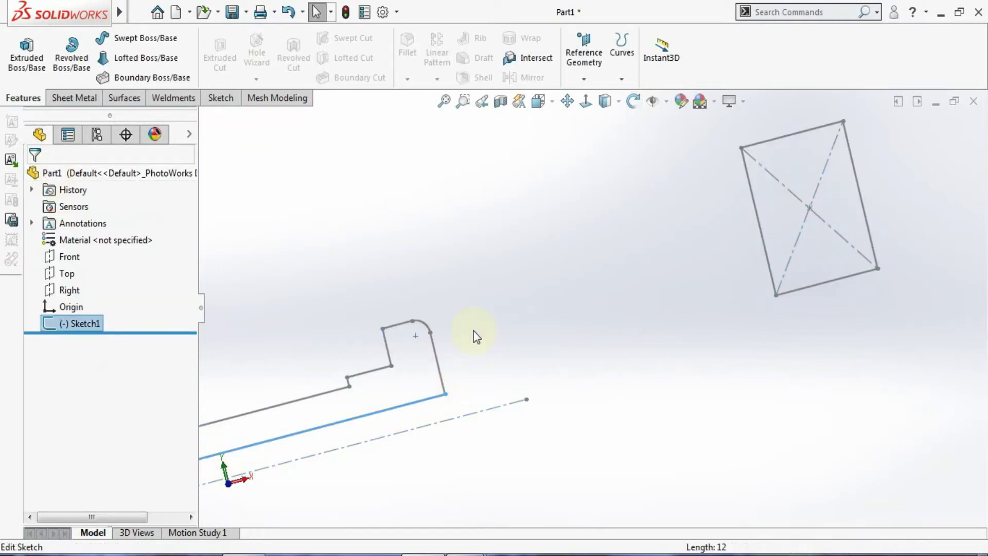
left_click(810, 287)
left_click(406, 411, "ctrl")
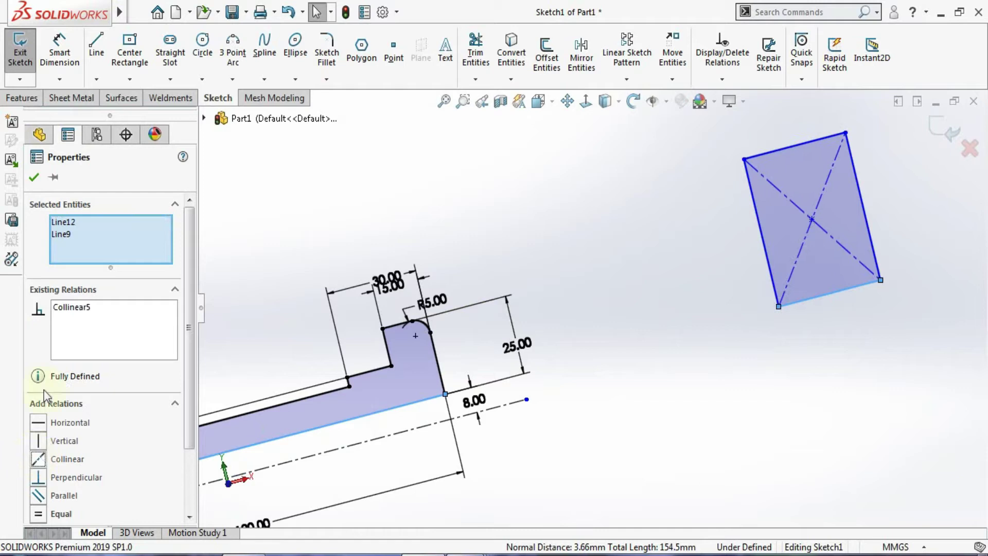
left_click(34, 177)
left_click(946, 128)
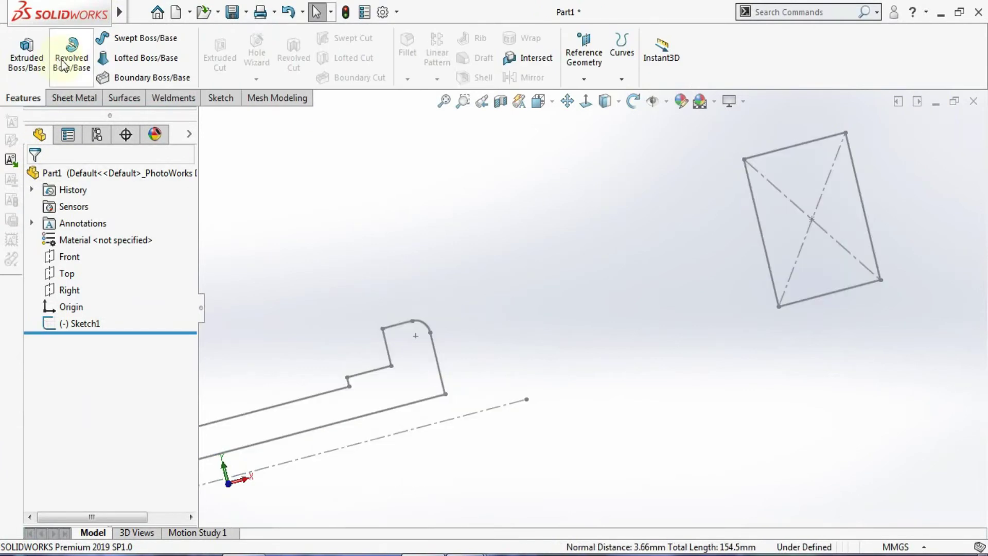
- Try a 360° revolve of the edited Sketch1 about the profile's baseline, with the rectangle included
left_click(71, 57)
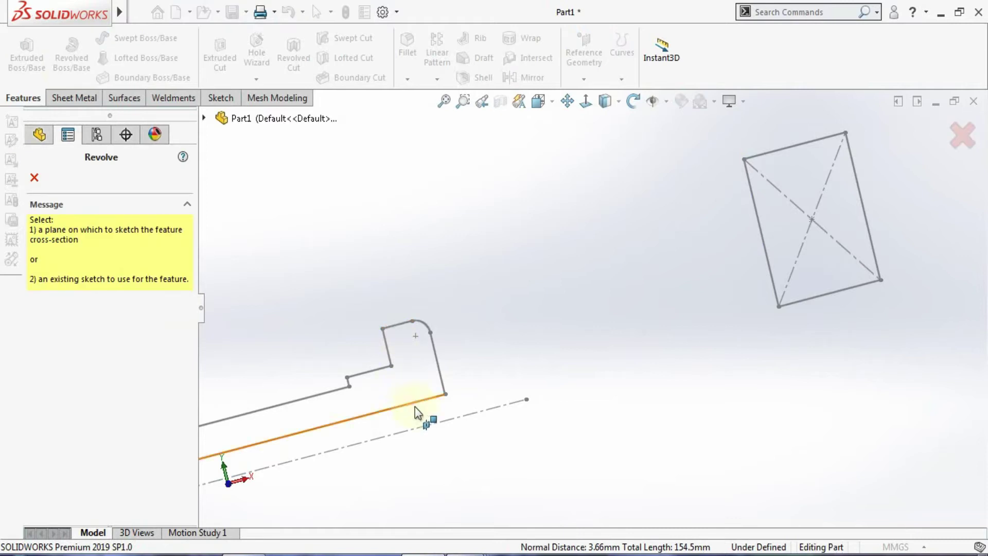
left_click(204, 118)
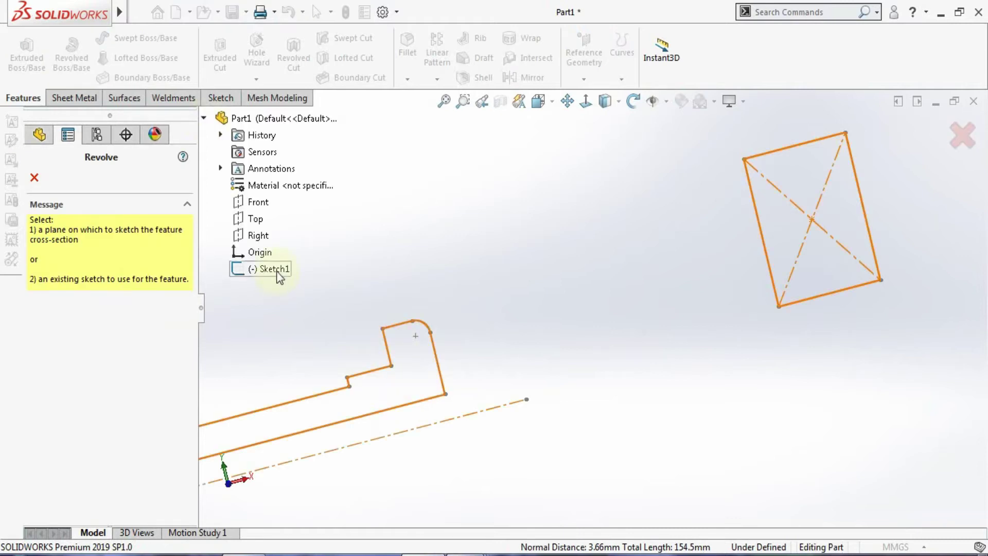
left_click(278, 276)
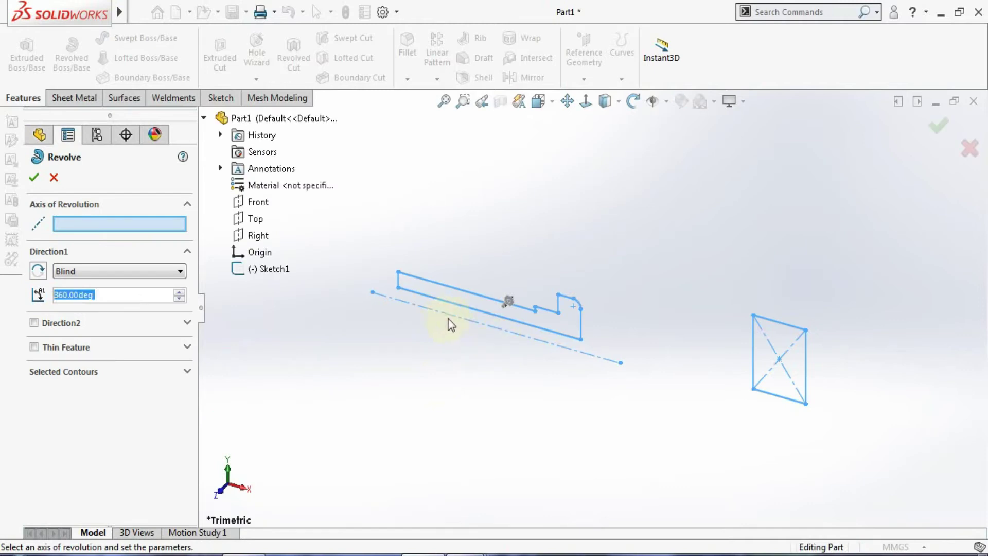
left_click(459, 308)
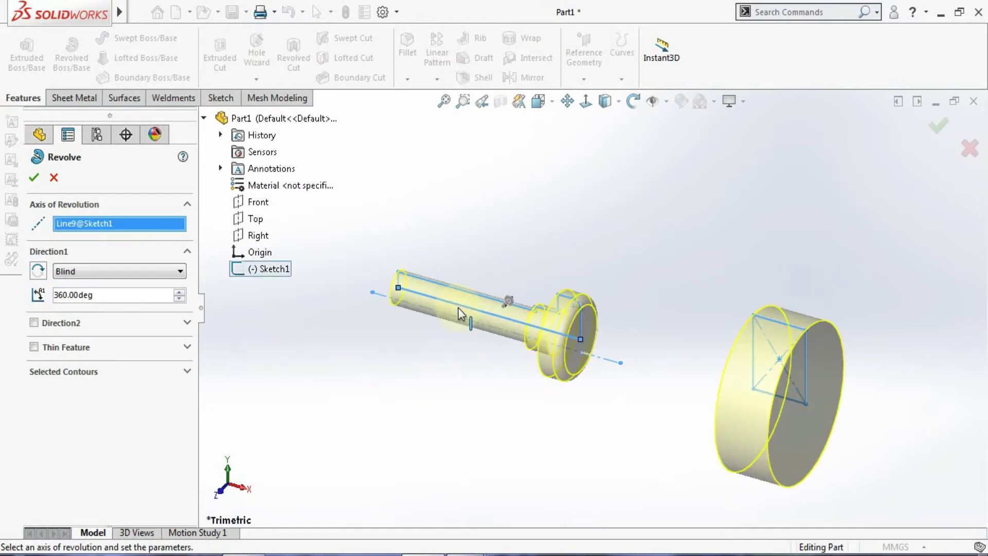
left_click(633, 101)
left_click_drag(675, 177, 483, 254)
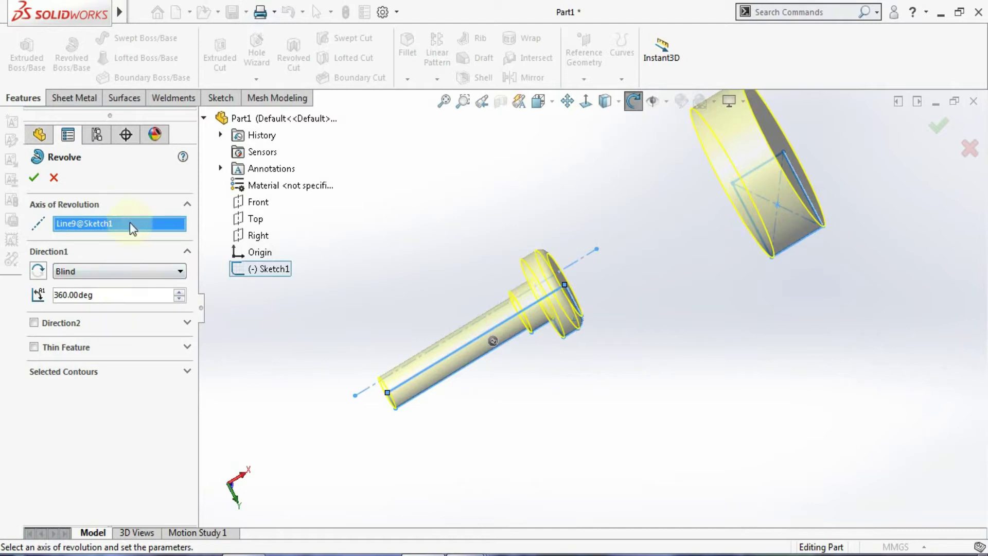
key("Escape")
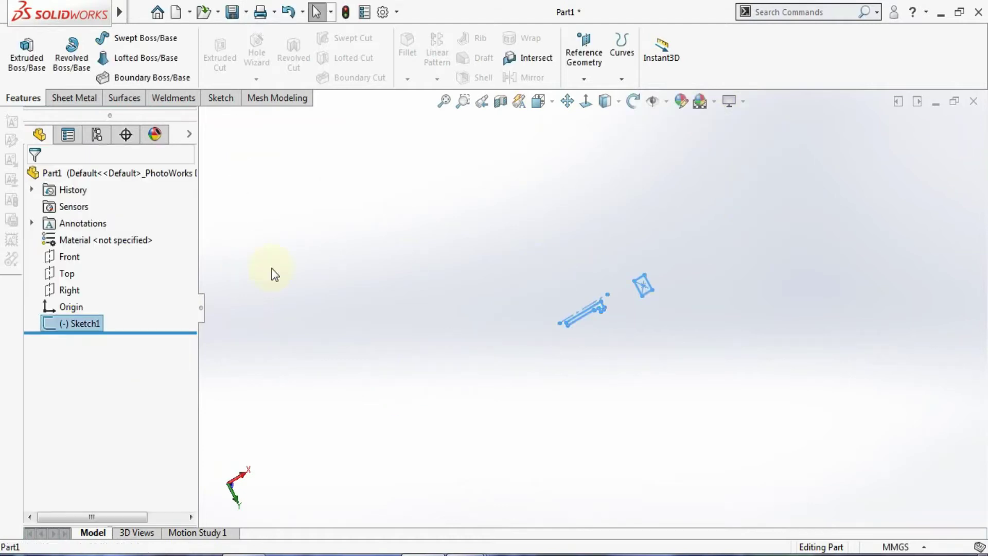
- Start a revolve of Sketch1 with only the stepped profile's region as the selected contour, removing the extra contour selection
key("Return")
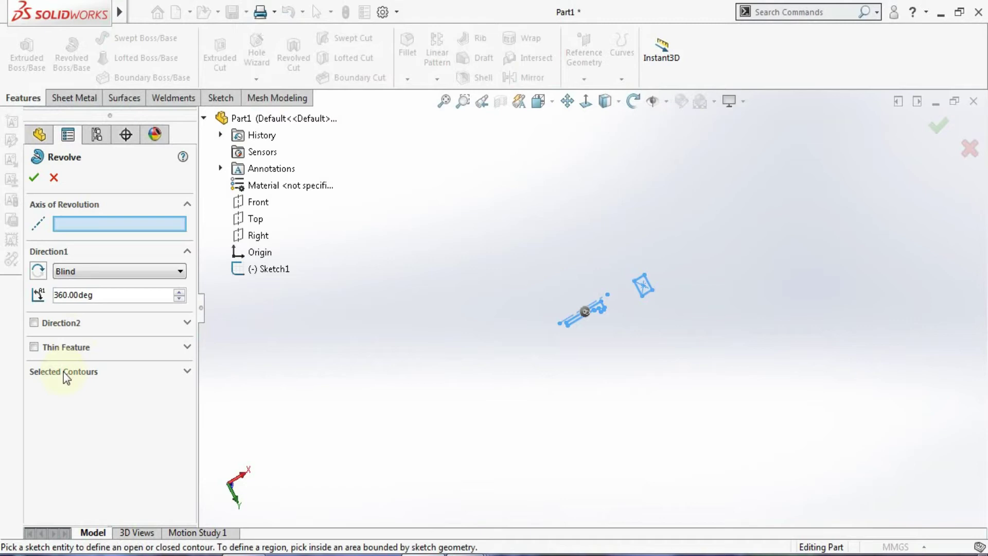
scroll(539, 312, "down", 5)
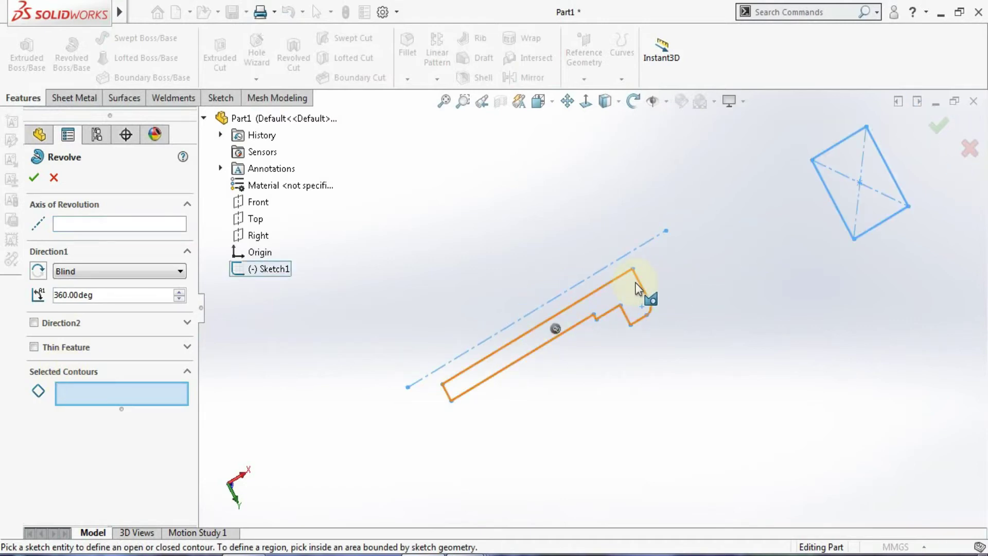
left_click(638, 288)
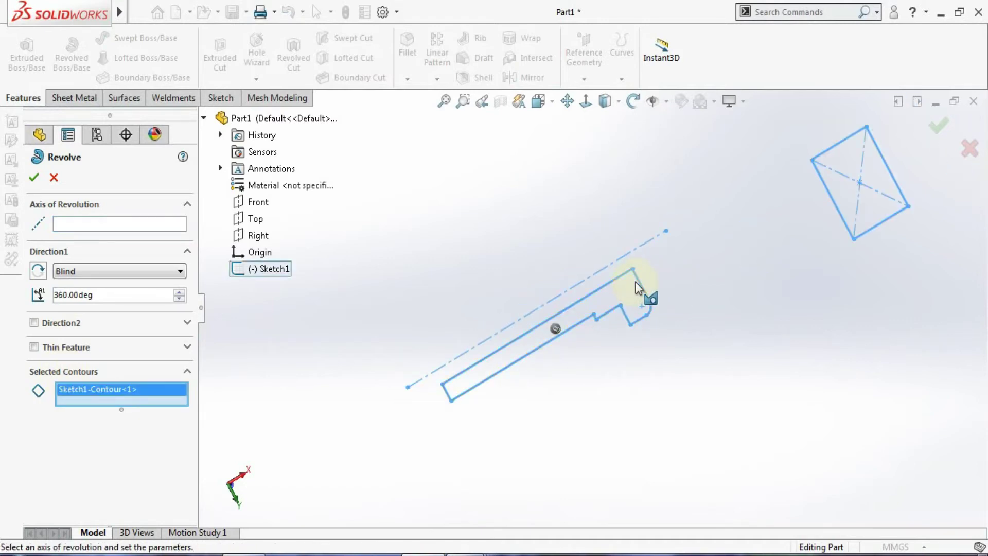
left_click(598, 303)
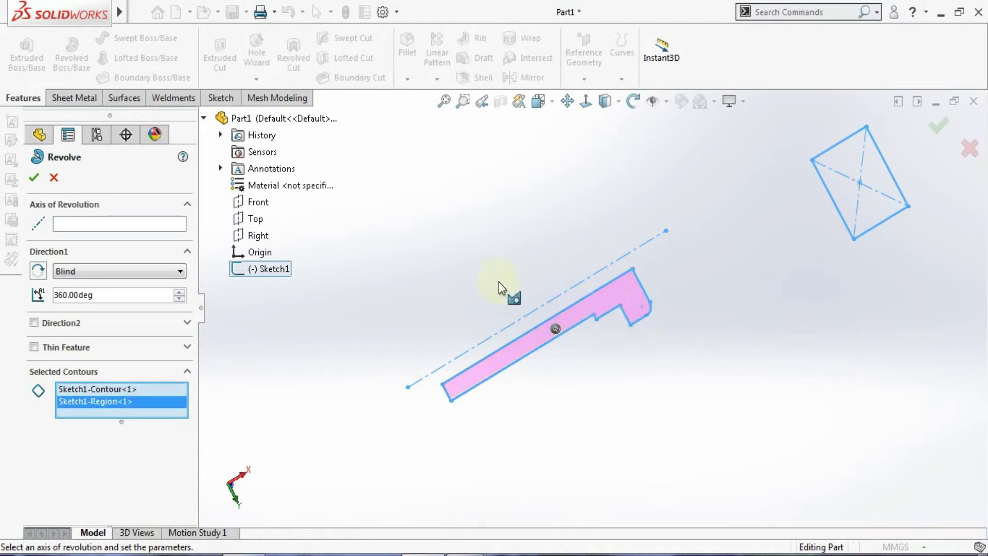
left_click(103, 390)
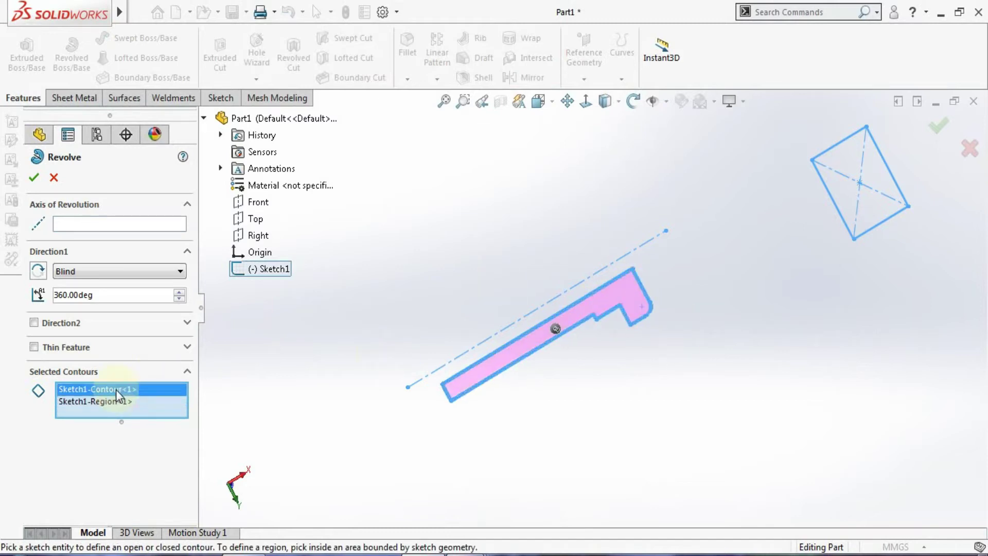
right_click(116, 391)
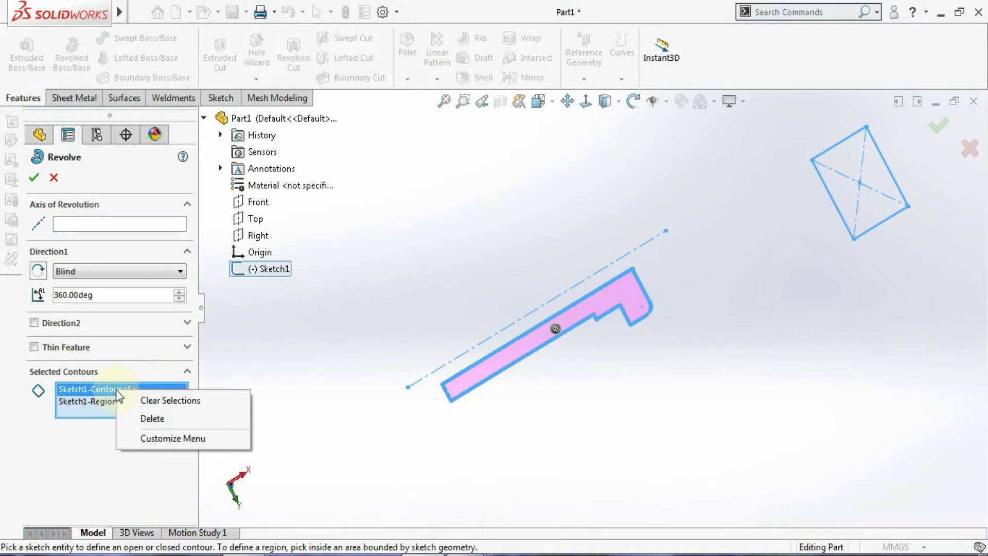
left_click(157, 418)
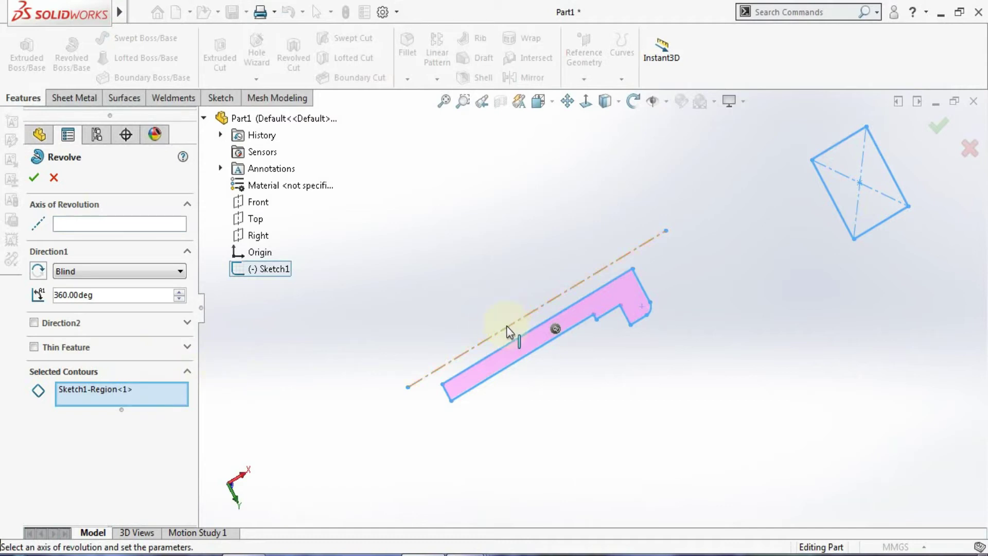
- Set the sketch's separate centerline as the axis of revolution for the 360° revolve
left_click(119, 223)
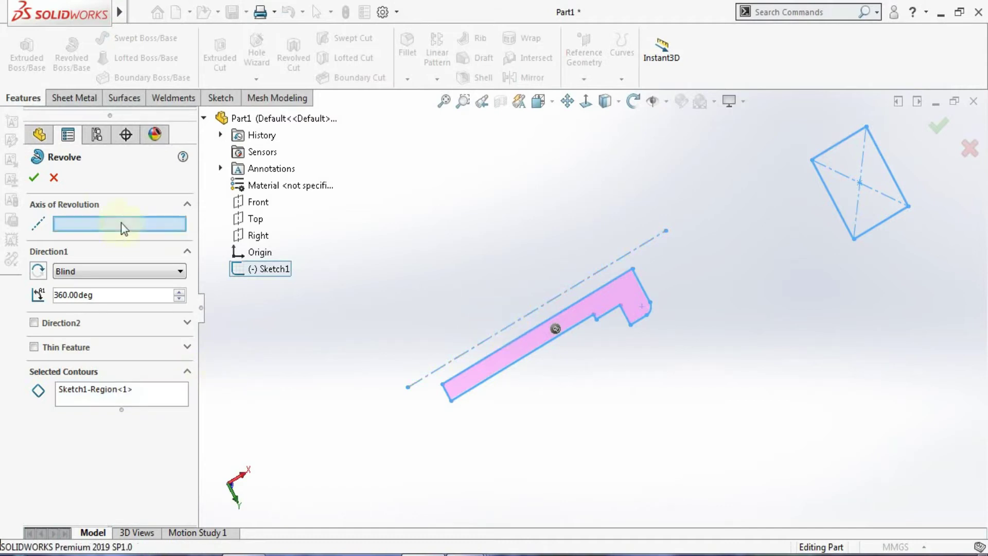
left_click(608, 275)
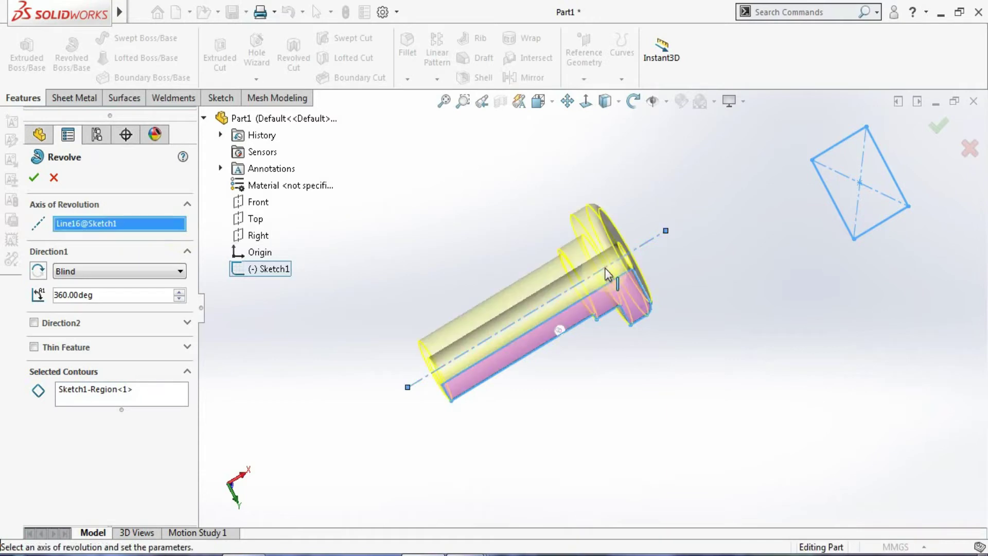
left_click(634, 101)
left_click_drag(602, 288, 672, 272)
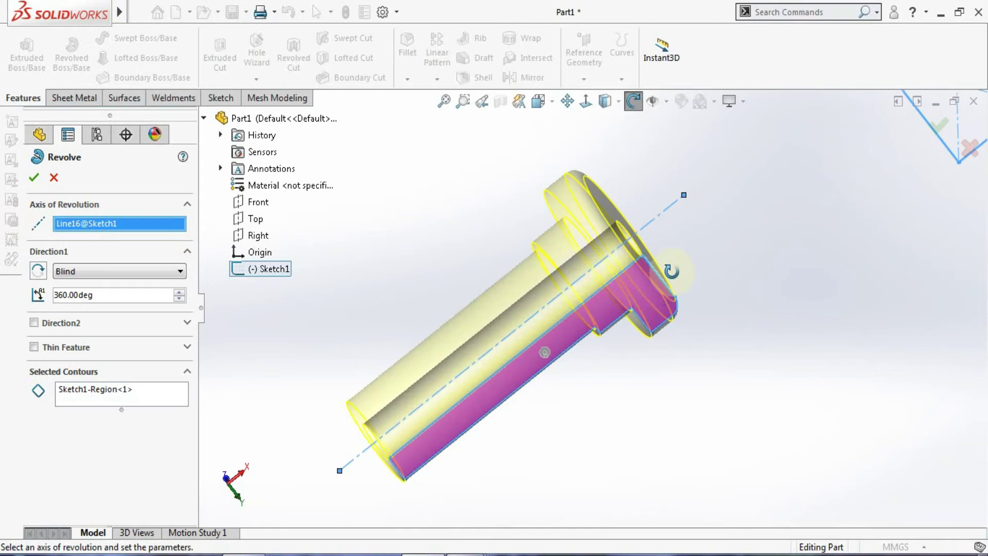
- Replace the axis of revolution with the short end line at the stepped profile's flanged end
right_click(101, 227)
left_click(133, 235)
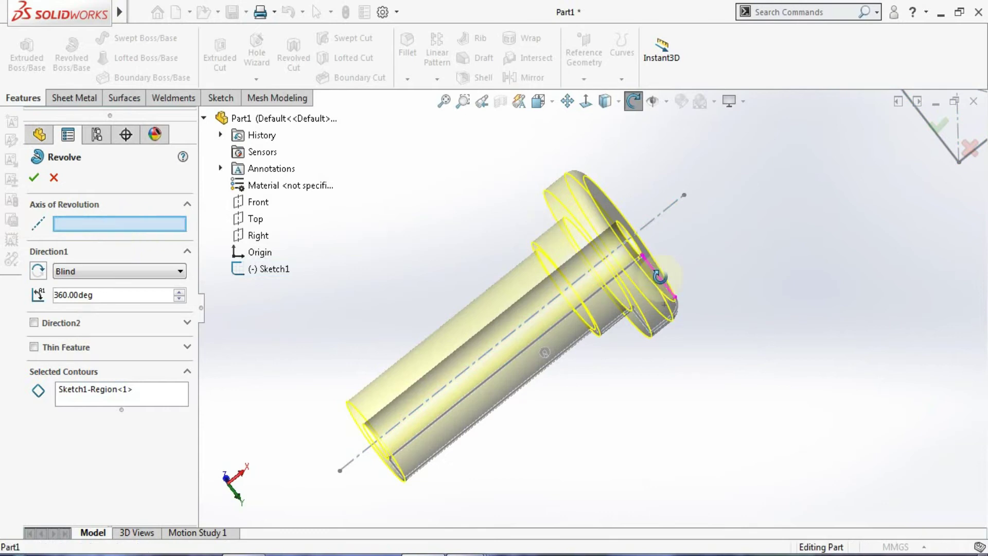
left_click_drag(660, 277, 657, 271)
left_click(636, 101)
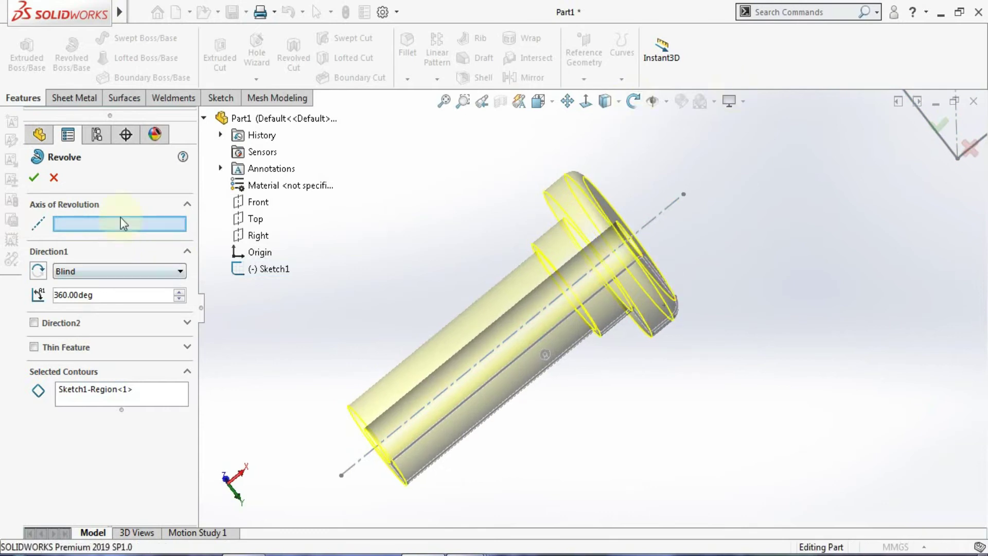
left_click(659, 277)
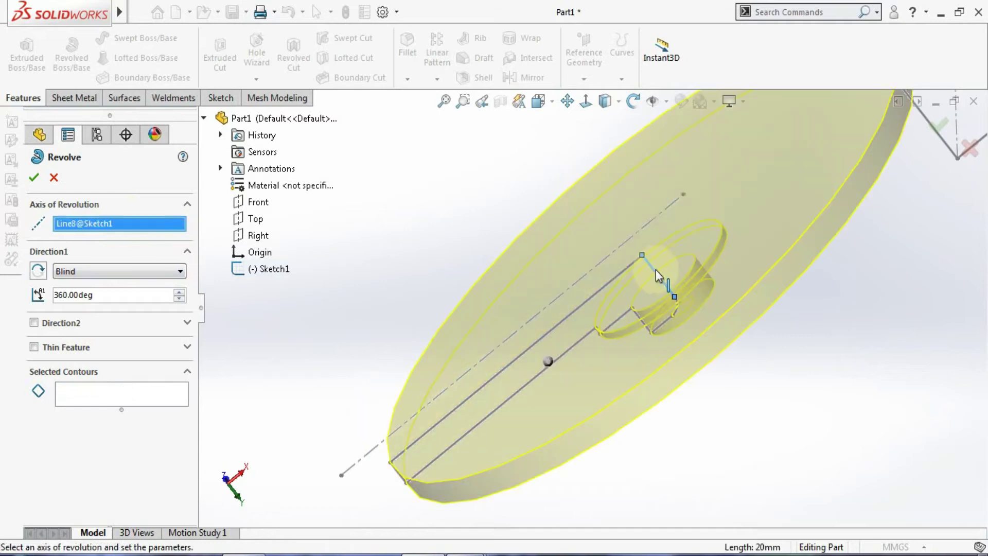
key("f")
left_click(634, 101)
left_click_drag(741, 285, 804, 337)
- Review the end condition options while keeping Blind, and try enabling Direction 2 before turning it off again
left_click(170, 272)
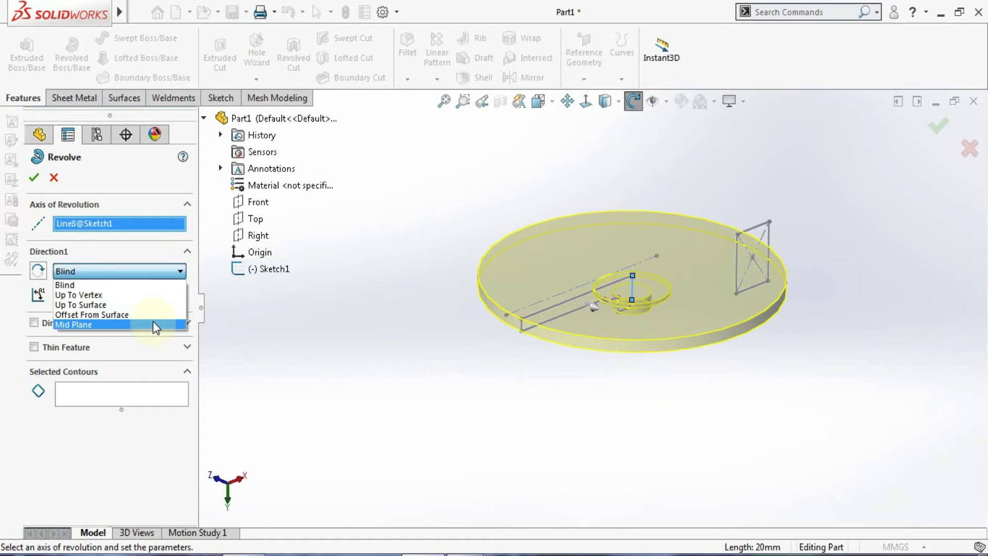
left_click(149, 285)
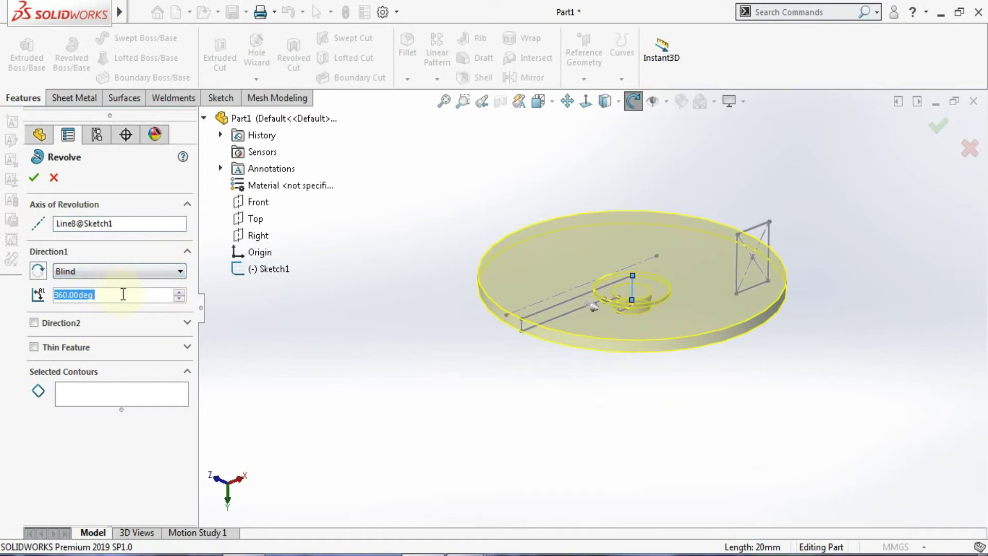
left_click(35, 323)
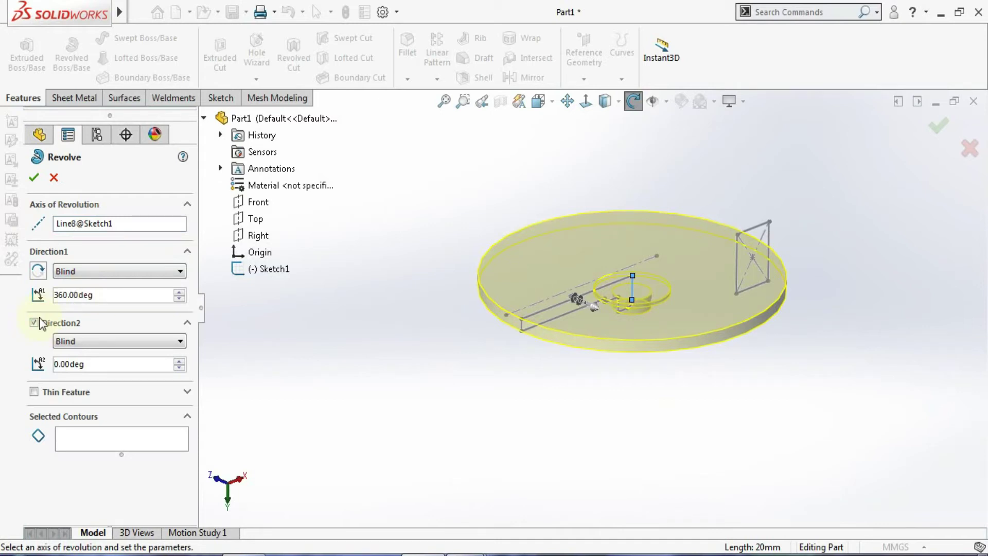
left_click(35, 322)
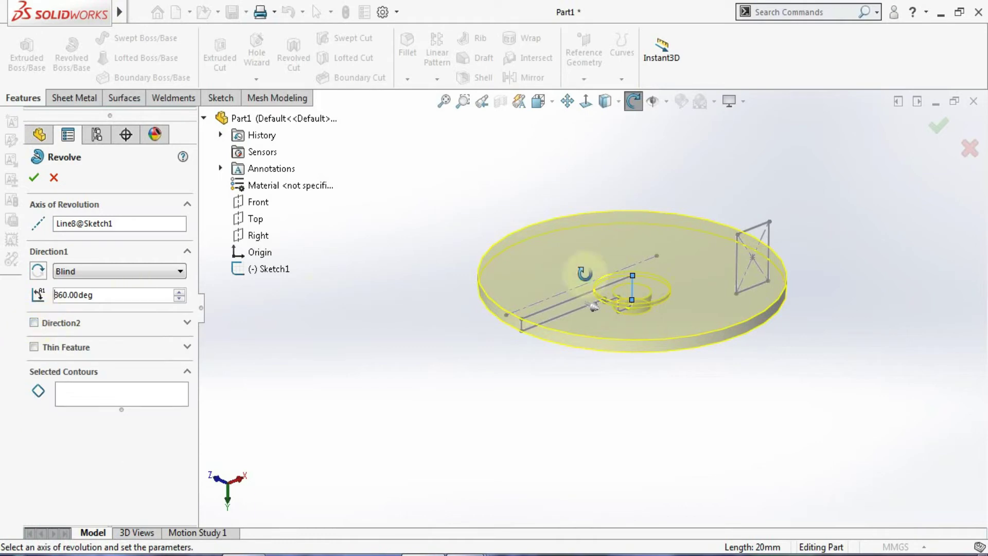
- Set the Direction 1 revolve angle to 180° and inspect the preview from several angles
scroll(585, 274, "down", 3)
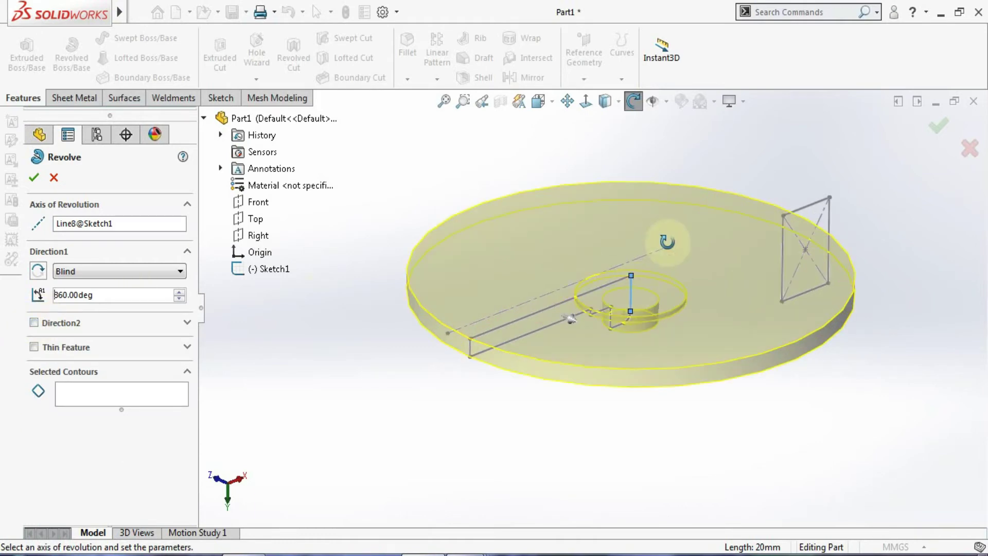
middle_click_drag(570, 319, 570, 343)
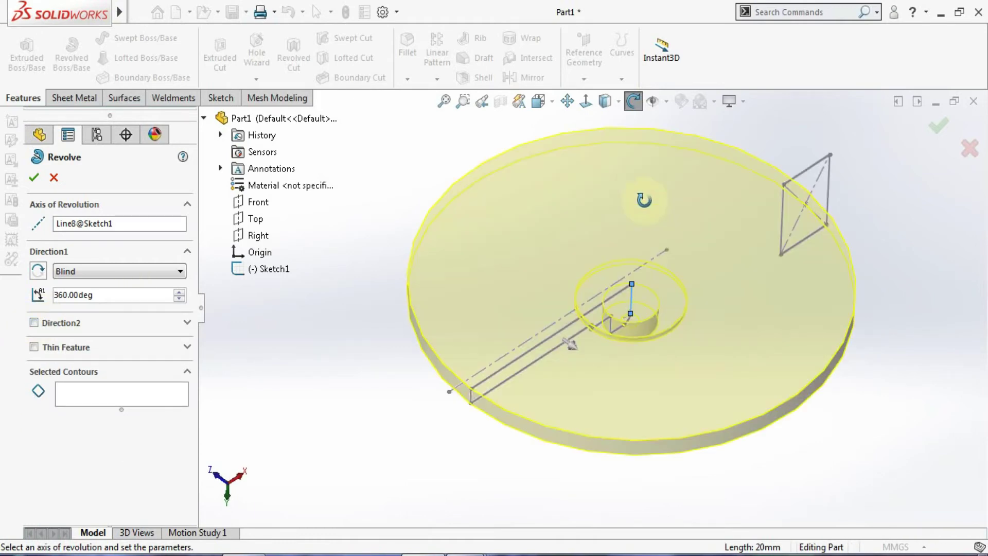
double_click(135, 295)
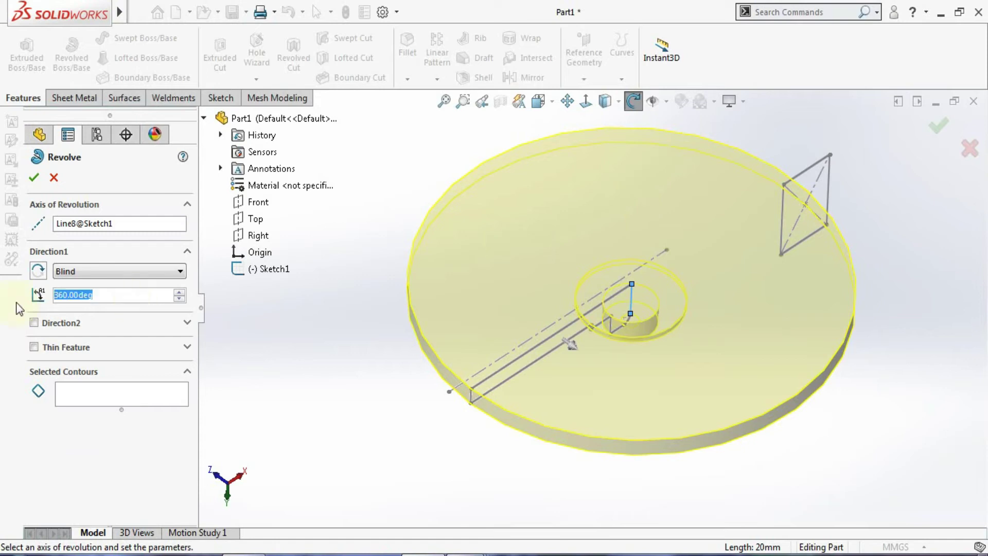
type("180")
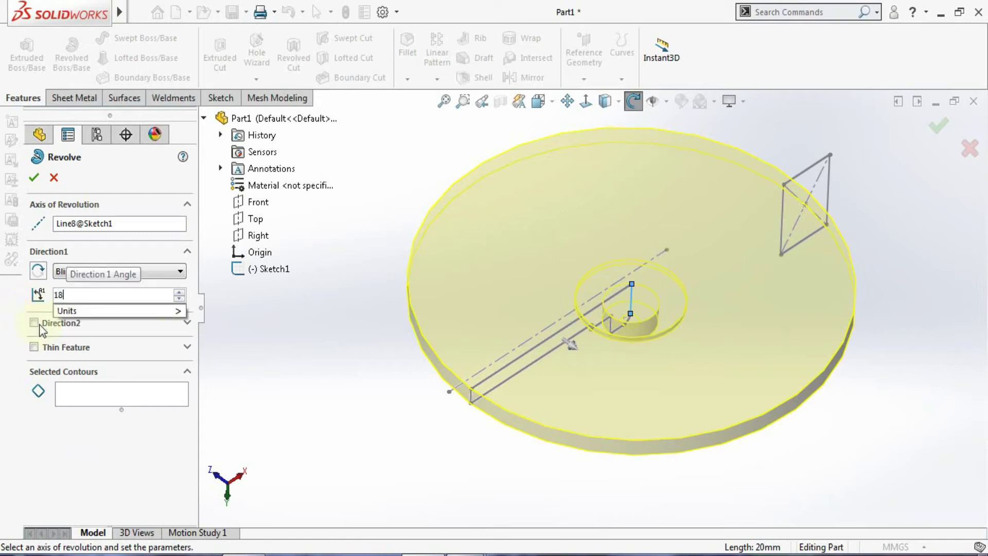
middle_click_drag(304, 331, 309, 322)
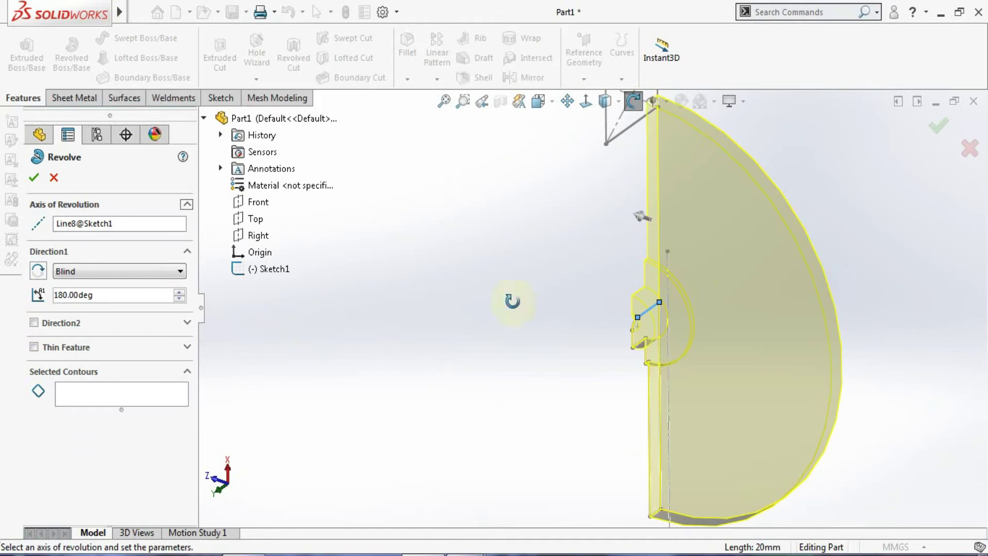
scroll(748, 266, "up", 3)
left_click_drag(748, 220, 737, 189)
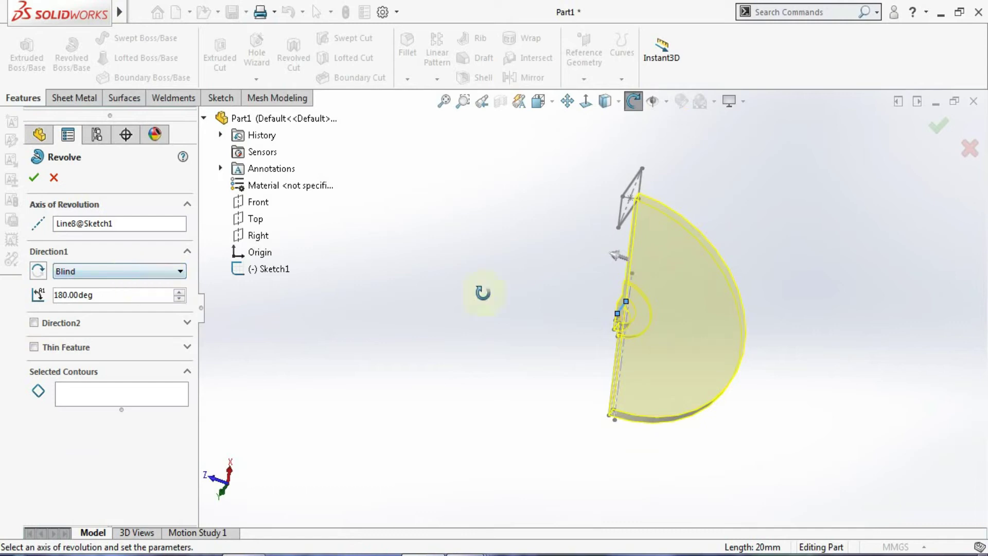
- Keep the Blind end condition and set the Direction 1 revolve angle to 90°
left_click(142, 268)
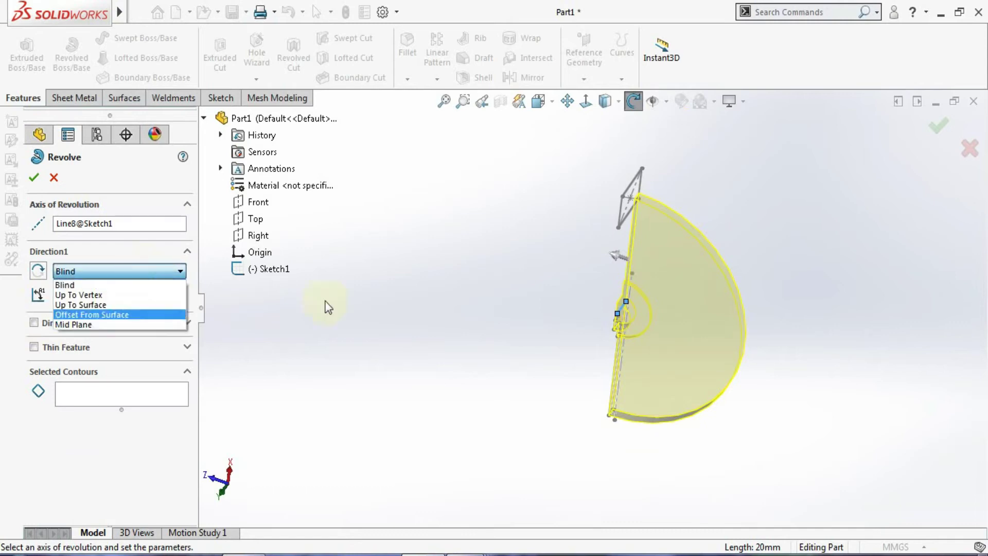
left_click_drag(327, 306, 330, 298)
scroll(655, 289, "down", 1)
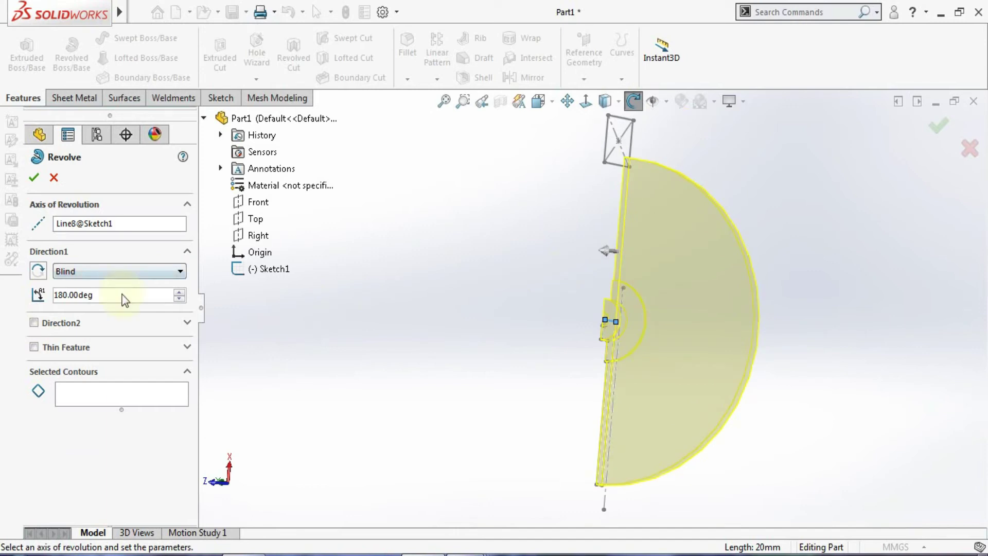
left_click_drag(122, 293, 1, 291)
type("90")
key("Return")
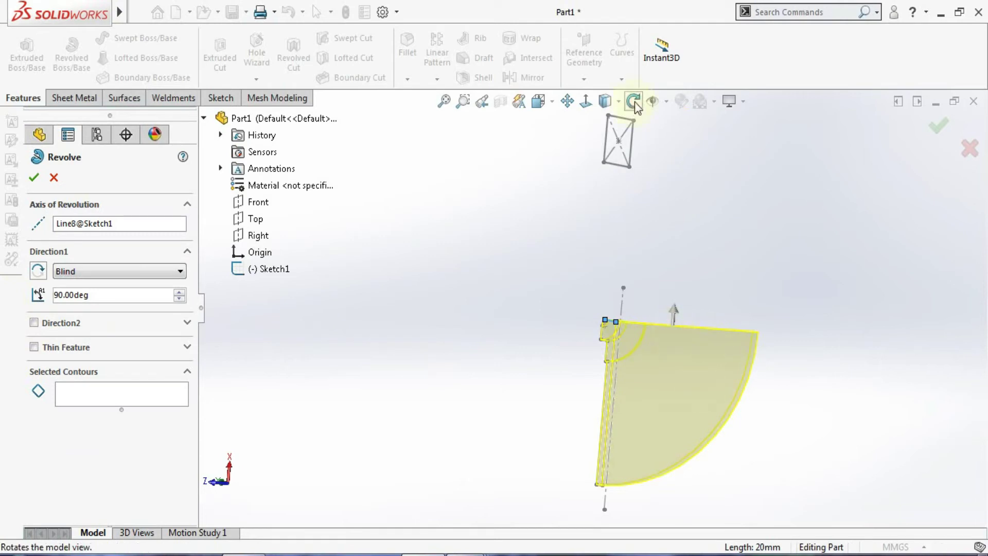
- Enable Direction 2 with a Blind end condition and set its angle to 70°
left_click(34, 323)
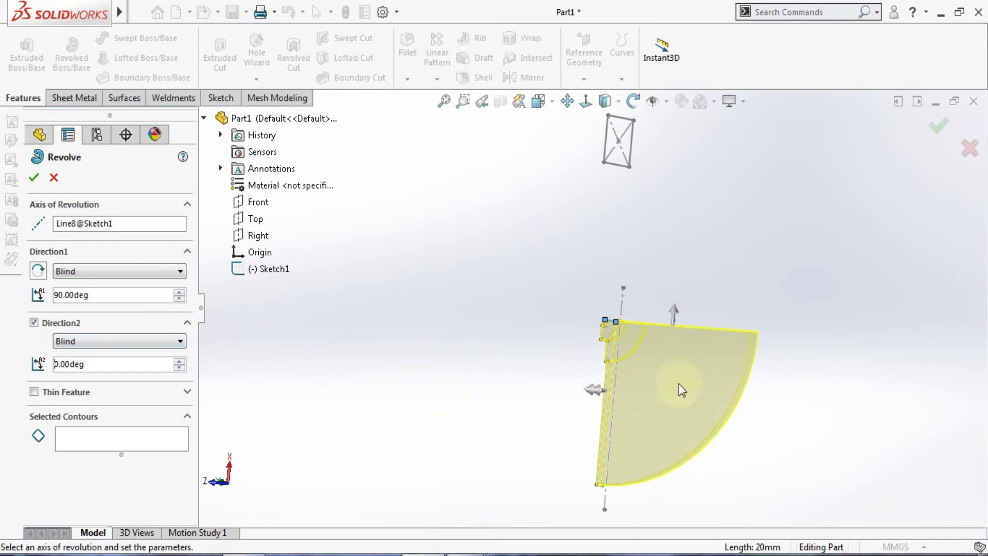
scroll(678, 384, "down", 3)
left_click_drag(89, 296, 4, 297)
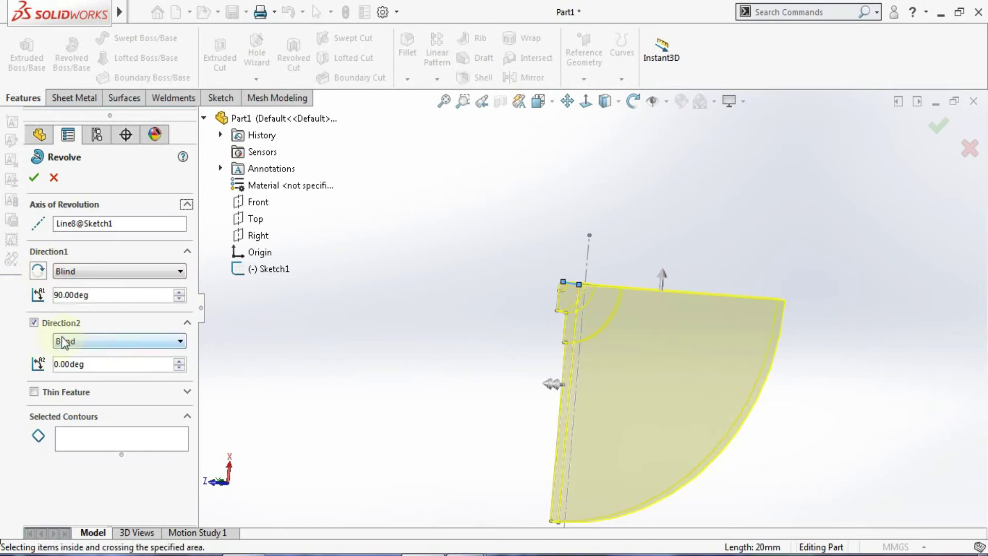
left_click_drag(86, 365, 3, 352)
type("70")
key("Return")
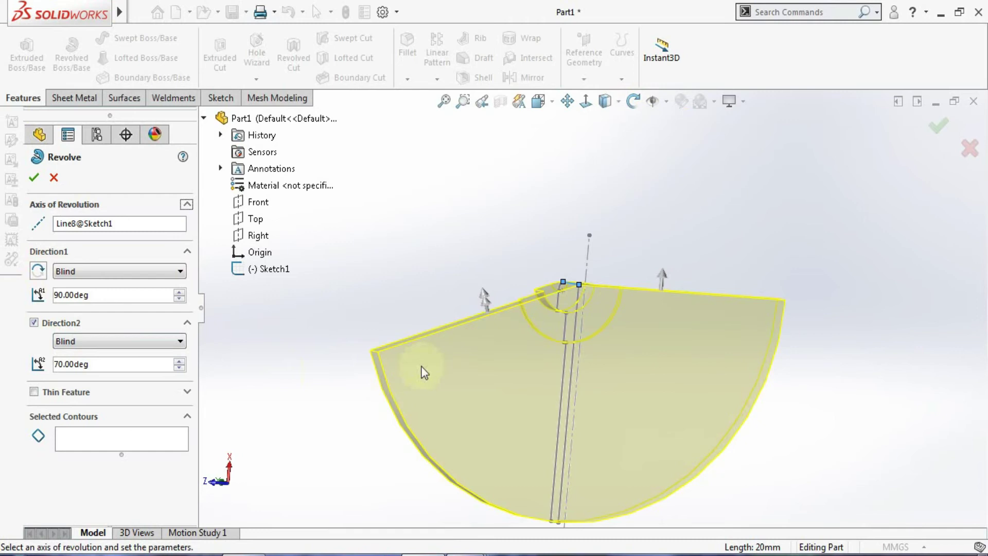
- Switch the Direction 1 end condition to Mid Plane and set the total revolve angle to 180°
scroll(580, 326, "up", 2)
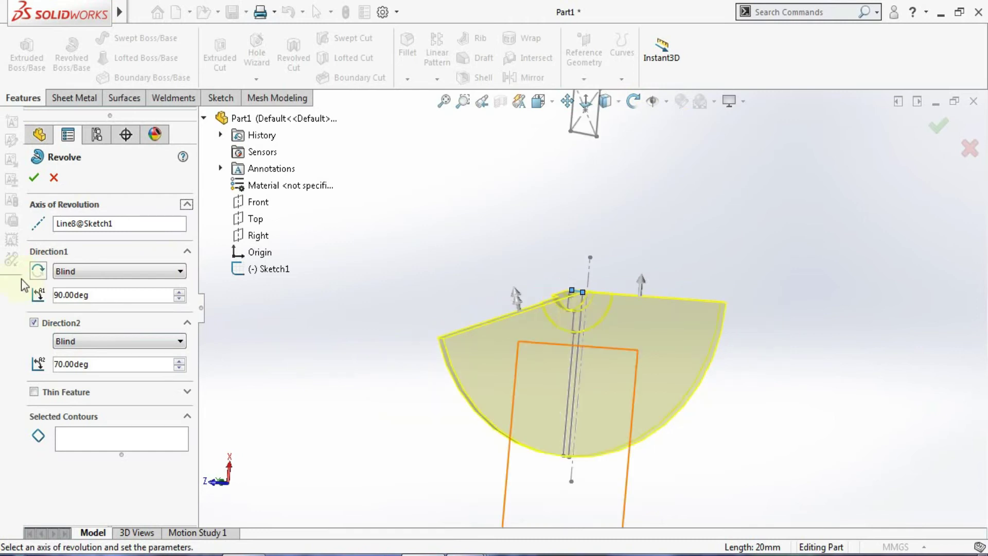
left_click(98, 270)
left_click(116, 325)
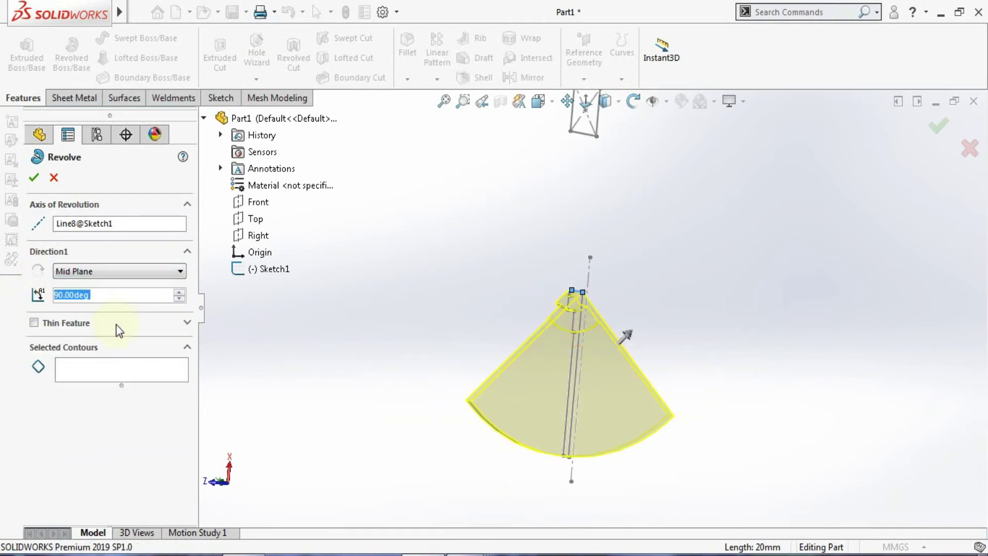
key("Up")
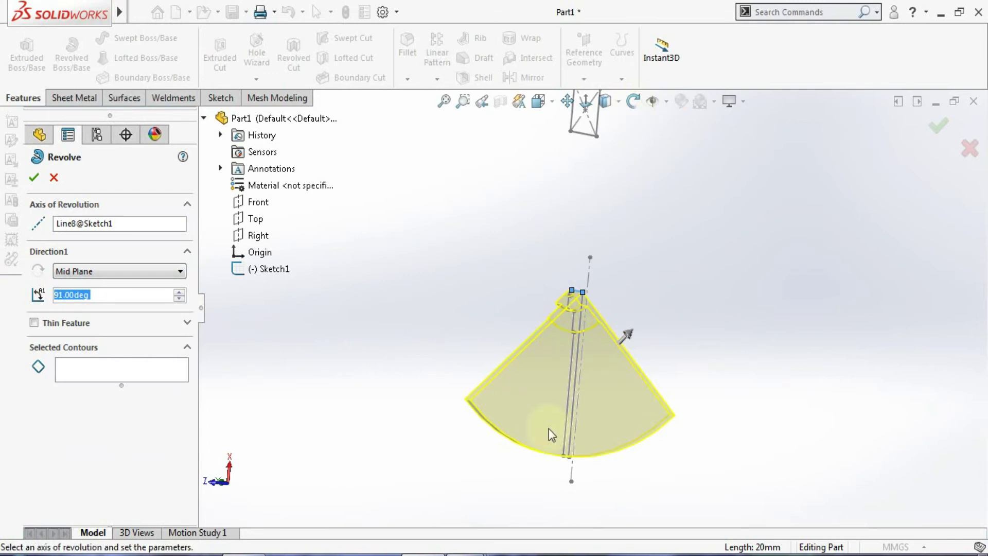
middle_click_drag(549, 428, 597, 404)
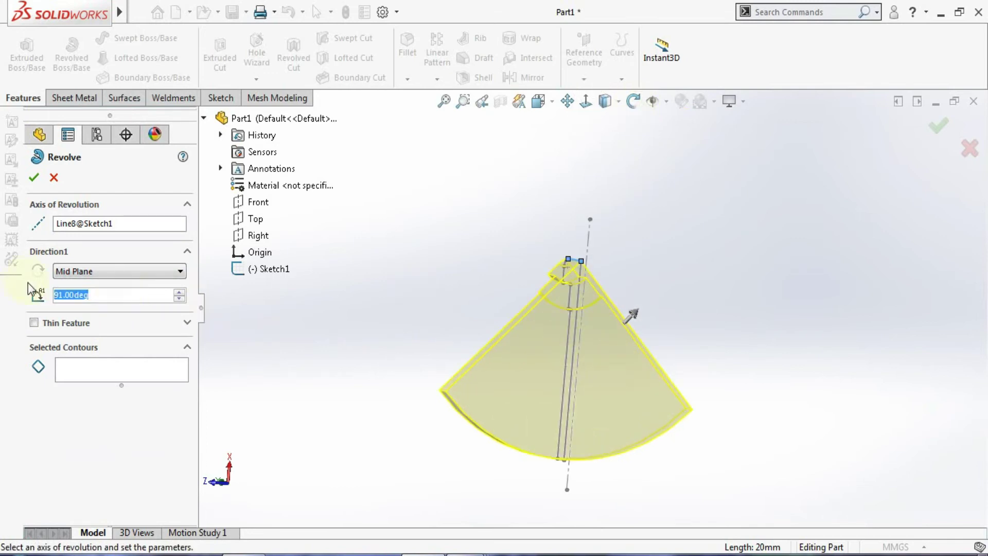
type("18")
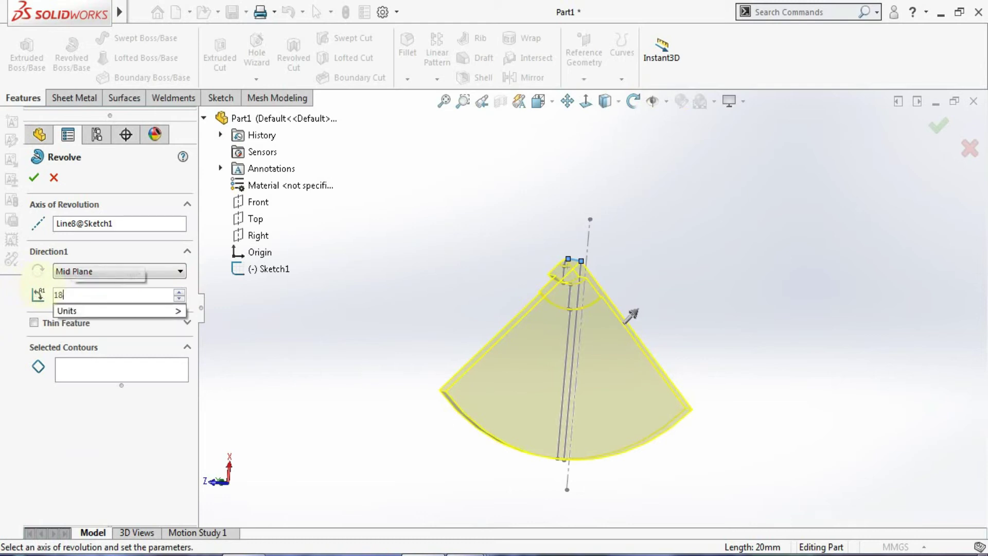
type("0")
left_click_drag(199, 282, 296, 395)
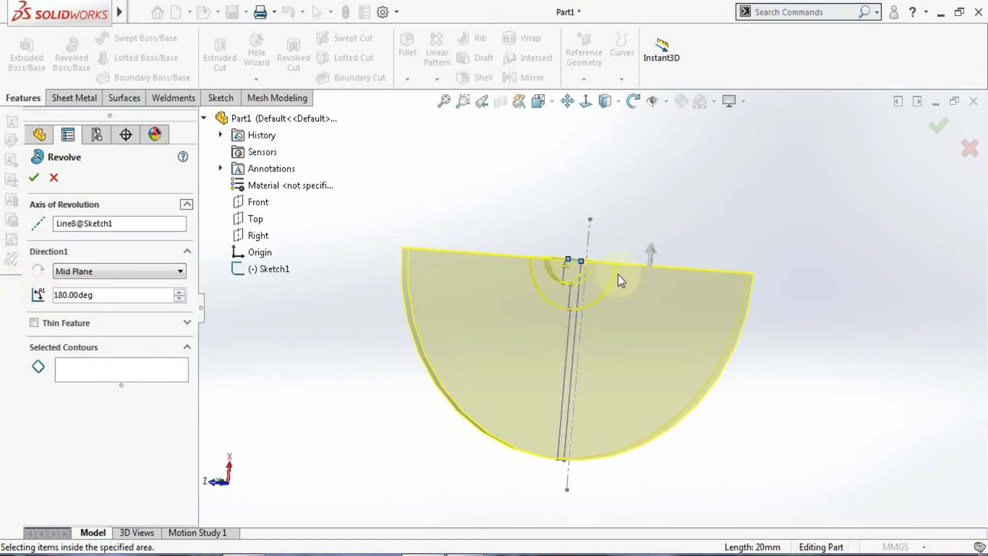
- Enable the Thin Feature option for the revolve as One-Direction with a wall thickness of 1 mm
scroll(618, 273, "up", 3)
scroll(608, 276, "down", 3)
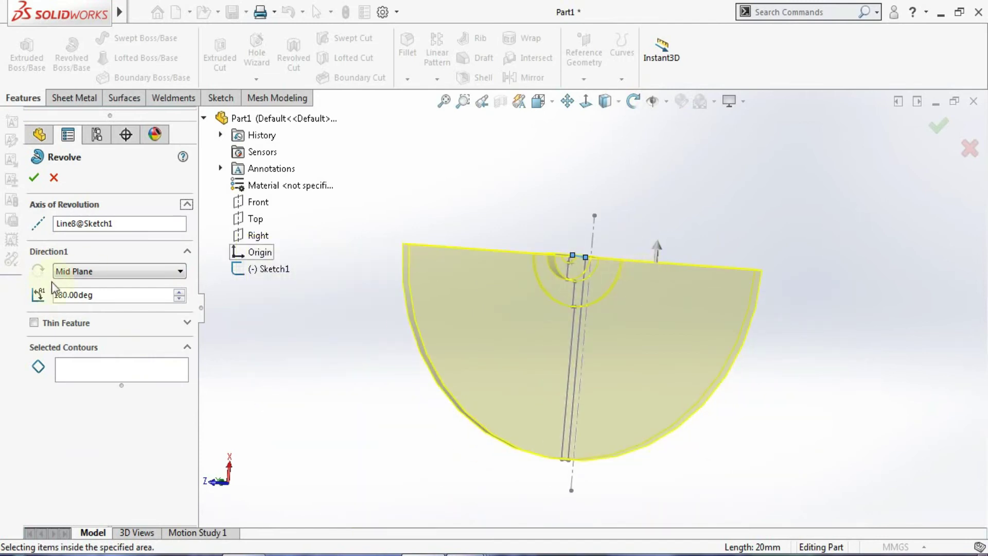
left_click(35, 323)
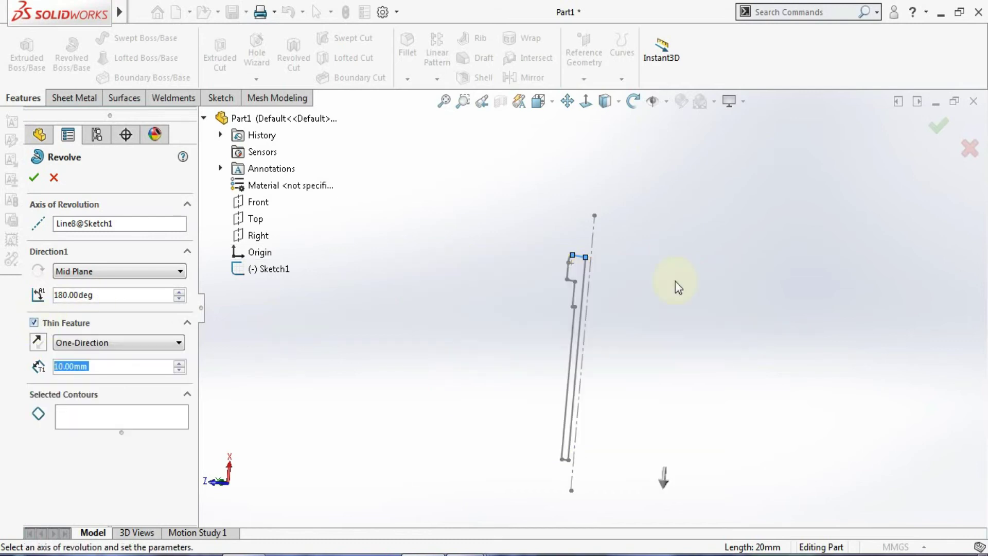
scroll(558, 314, "up", 2)
scroll(607, 280, "up", 2)
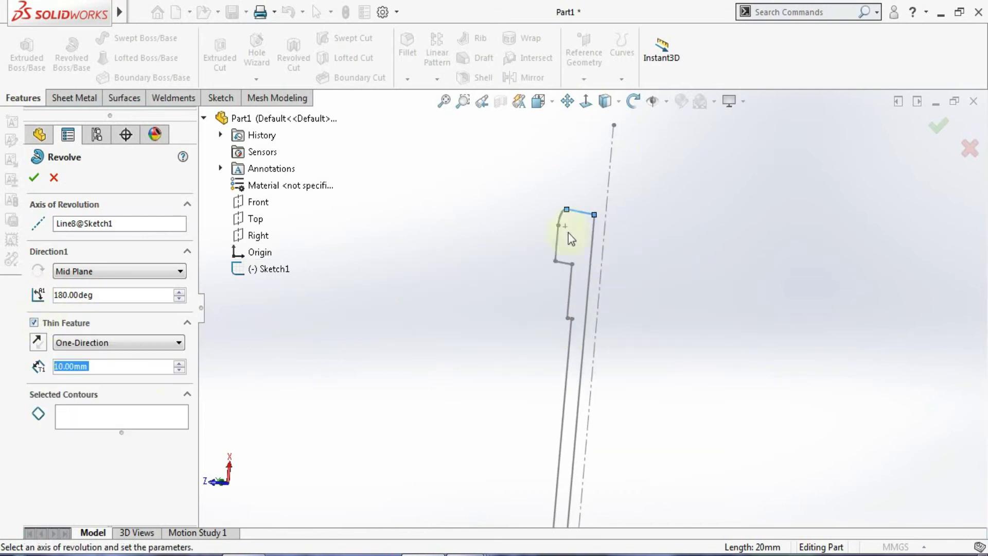
type("1")
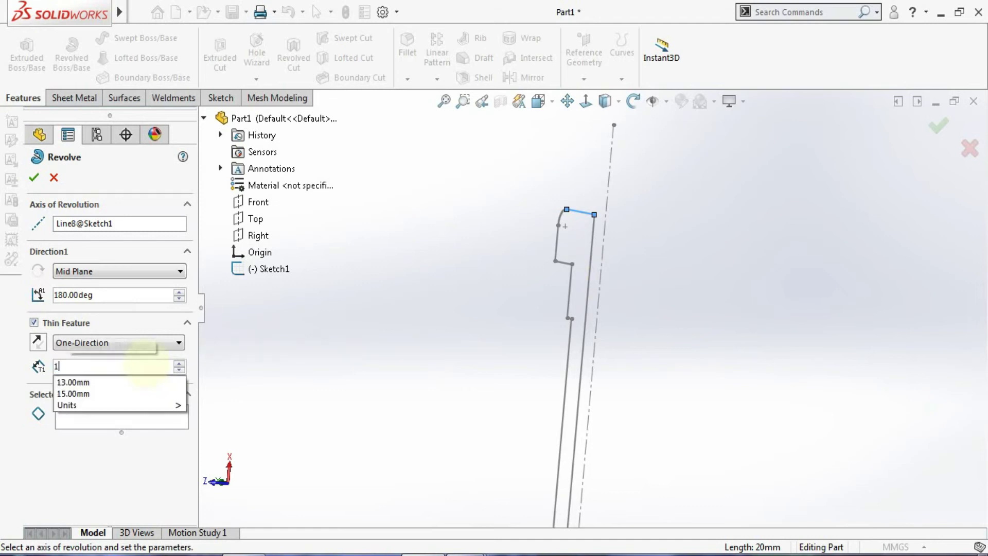
key("Return")
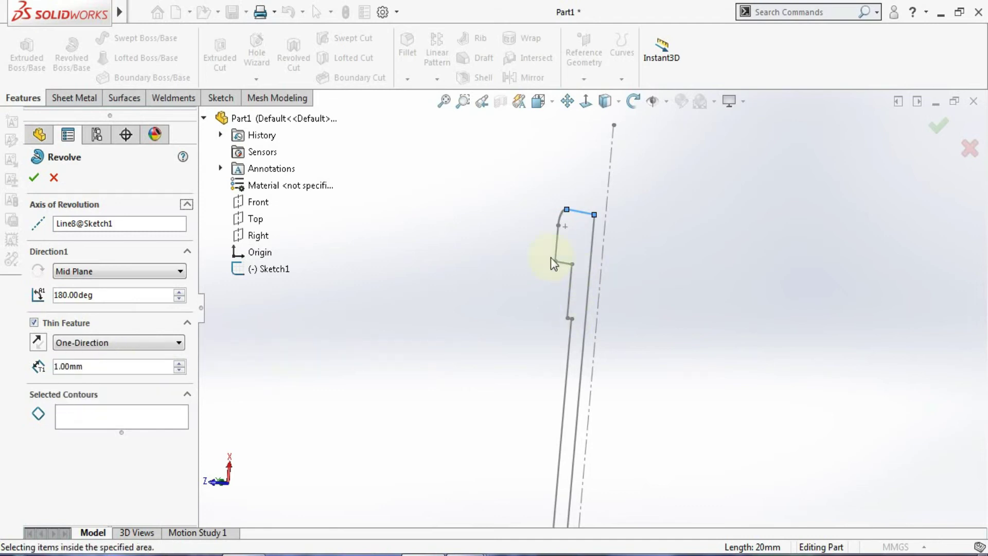
- Replace the axis of revolution with the long centerline beside the profile and accept the thin revolve
left_click(156, 223)
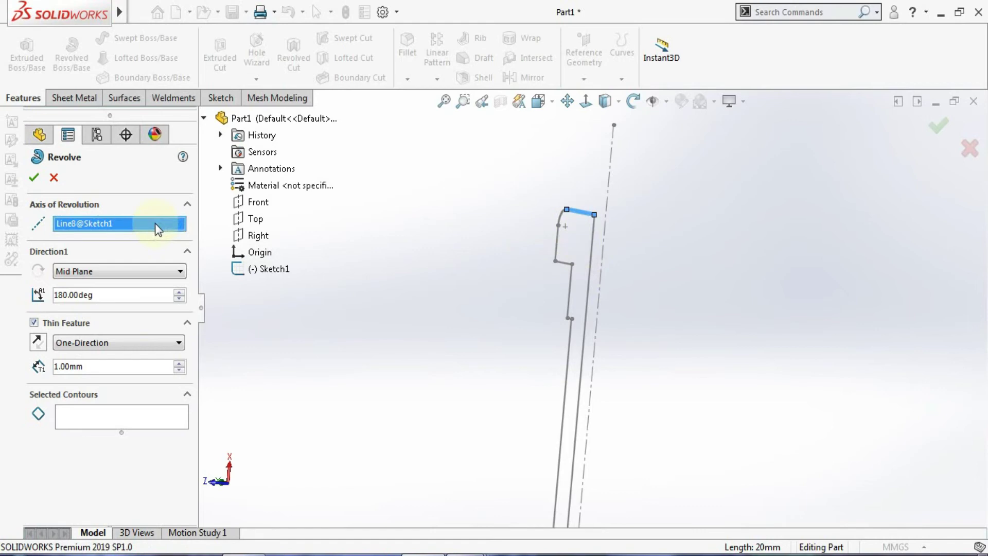
right_click(155, 223)
left_click(200, 238)
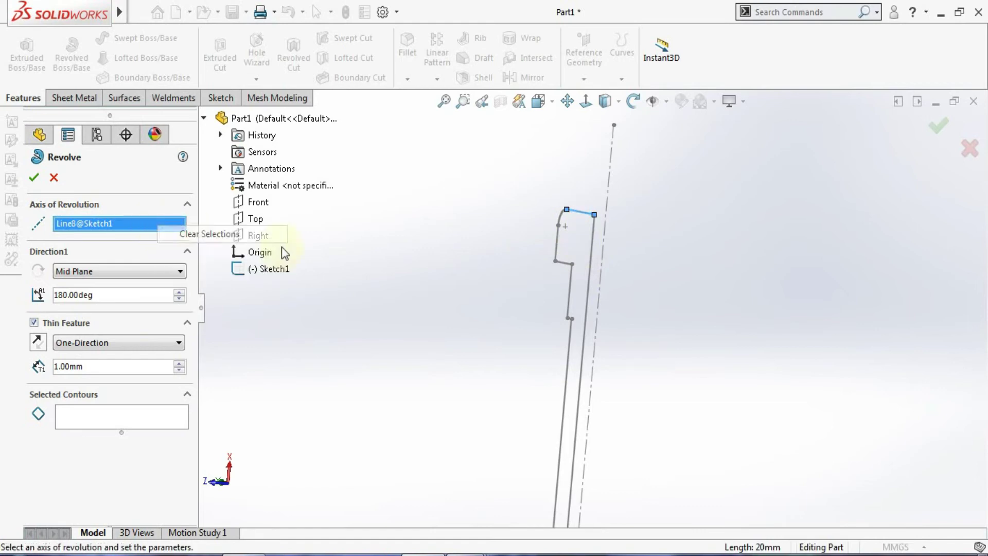
left_click(598, 320)
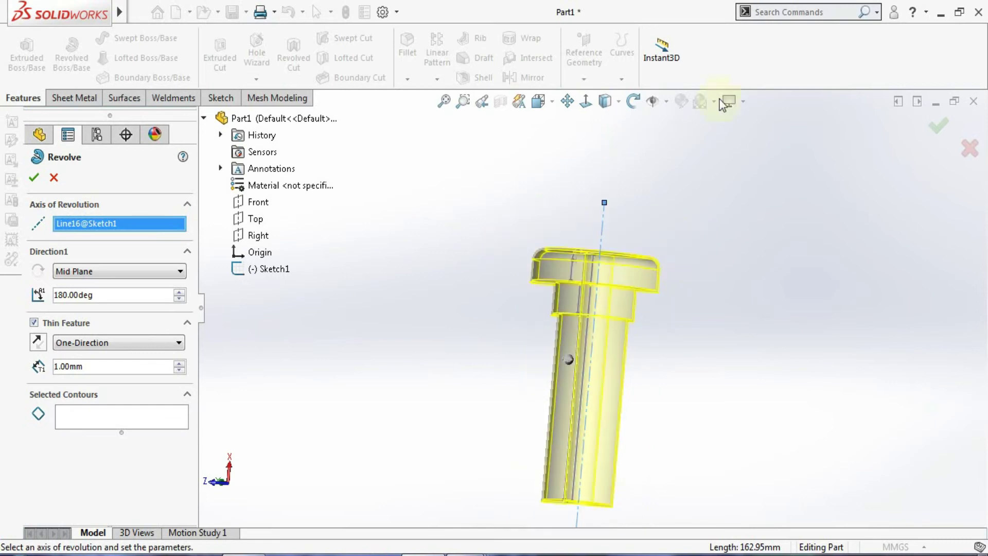
scroll(558, 446, "down", 2)
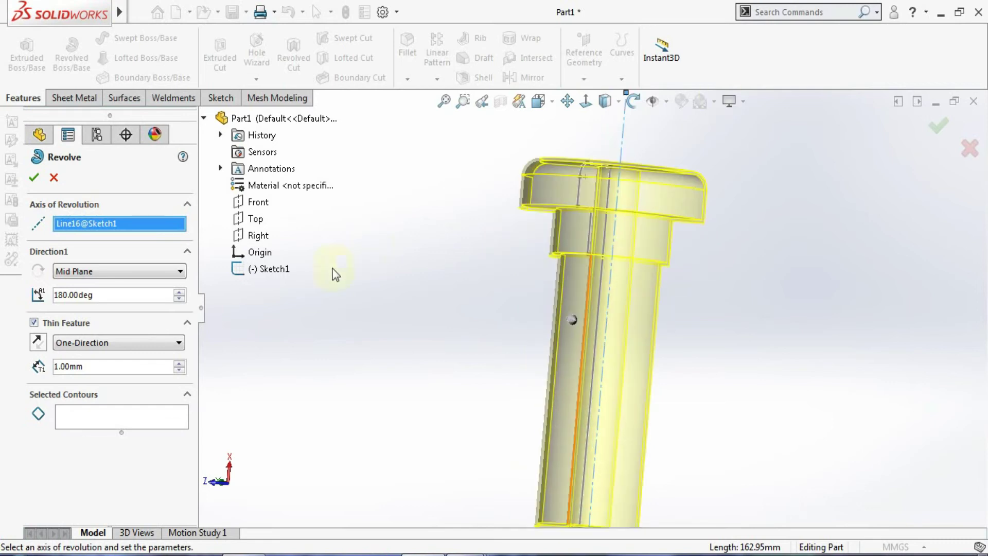
left_click(34, 177)
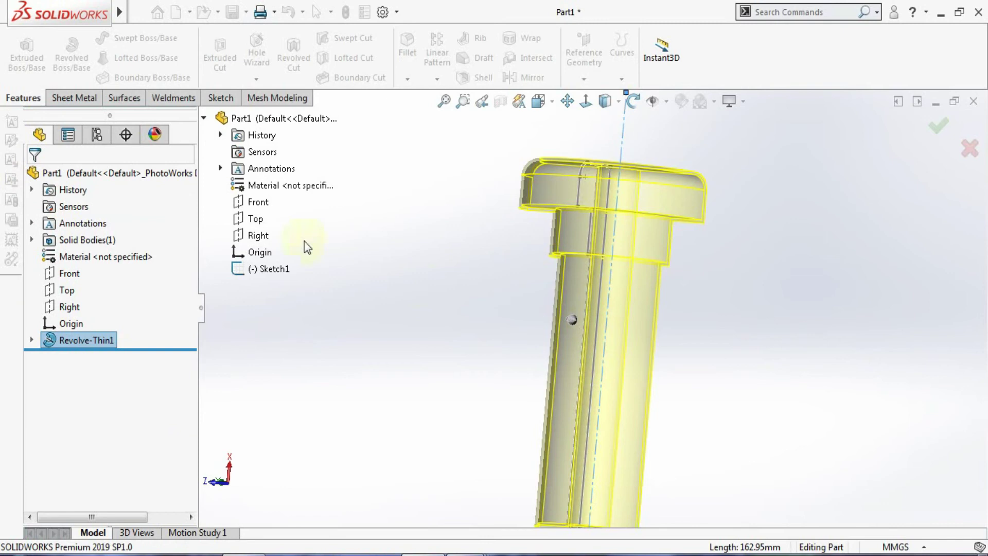
- Expand the thin revolve in the feature tree and inspect its hollow walls from several angles
left_click(32, 340)
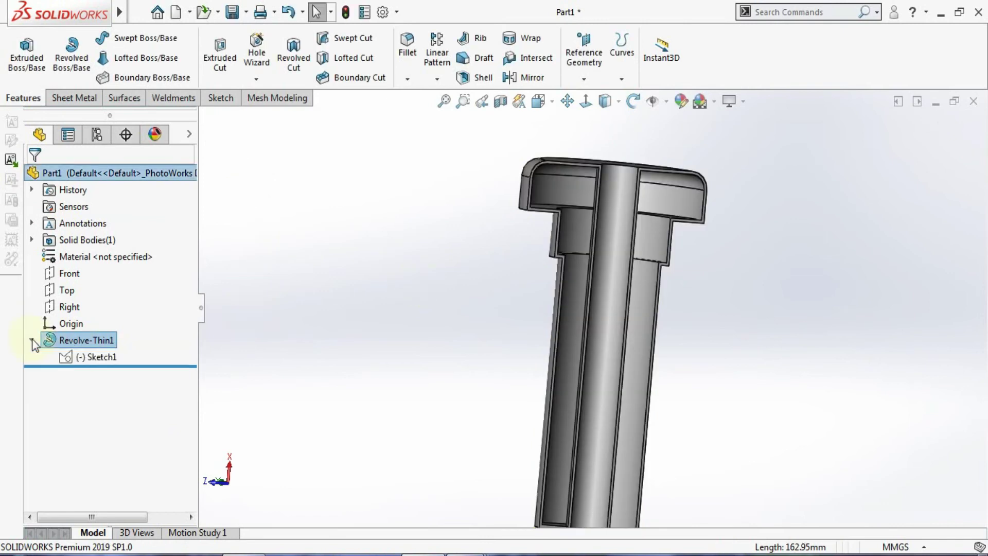
left_click(264, 279)
scroll(609, 272, "up", 3)
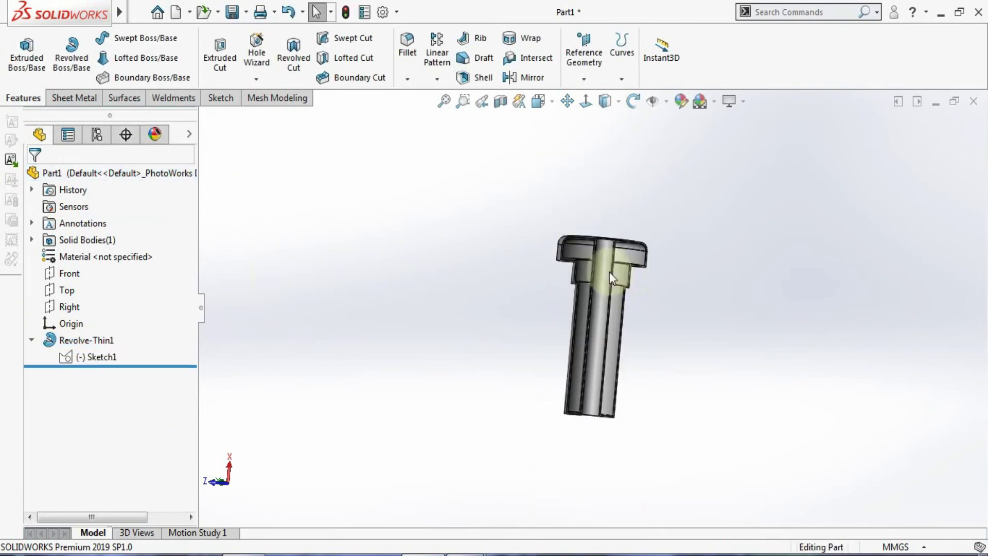
scroll(638, 307, "down", 5)
left_click(633, 101)
left_click_drag(656, 184, 613, 298)
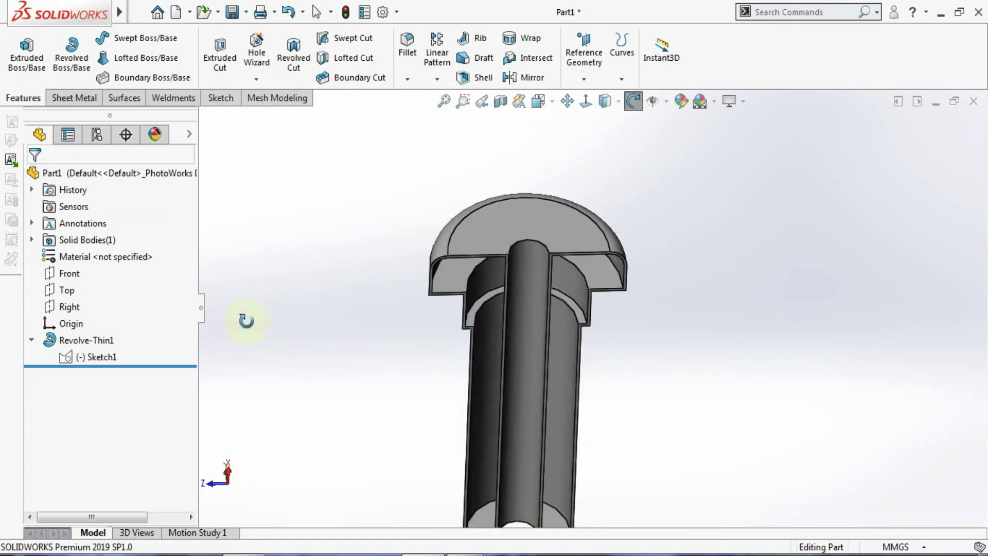
- Reopen the thin revolve's definition, review its thin-wall direction types and leave without making changes
left_click(85, 340)
left_click(110, 296)
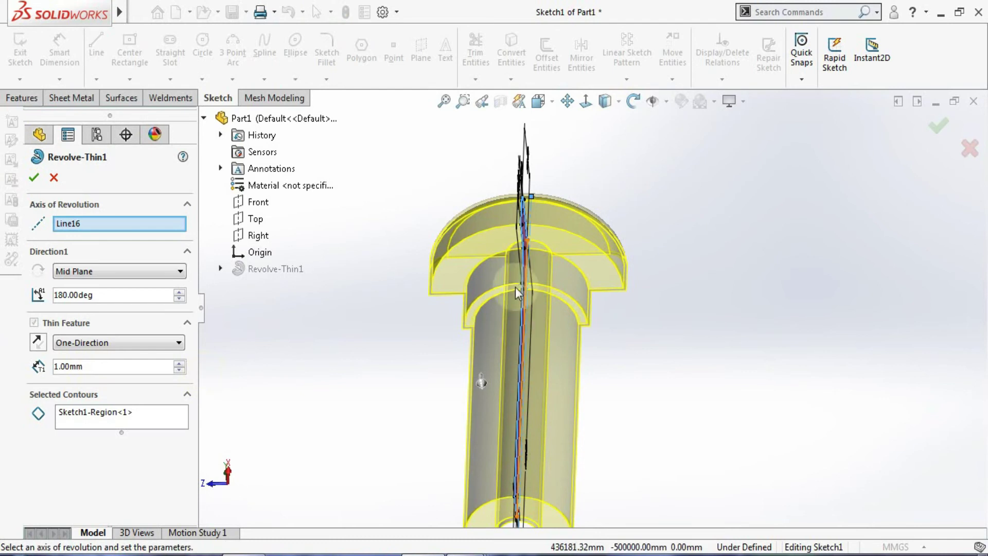
scroll(518, 292, "down", 3)
left_click(175, 343)
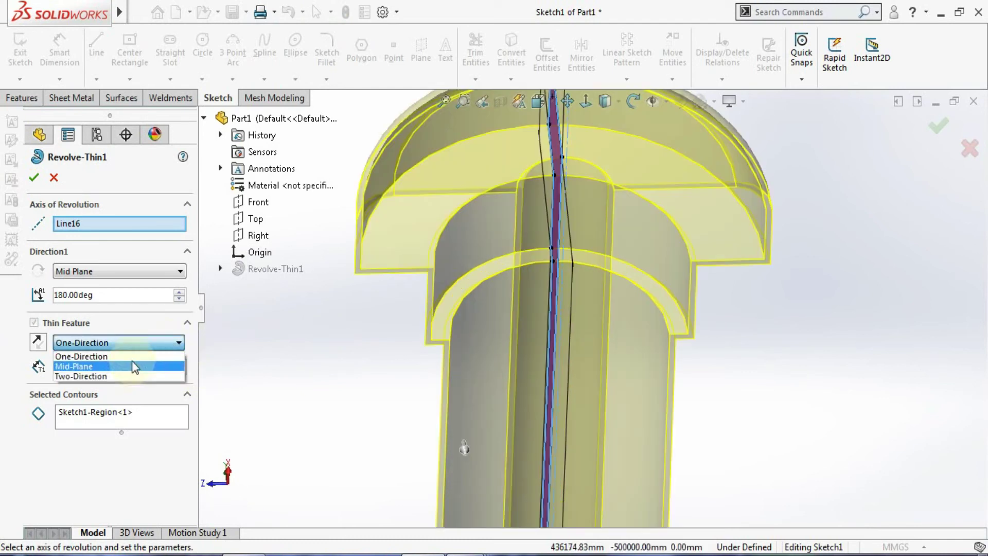
scroll(386, 370, "up", 3)
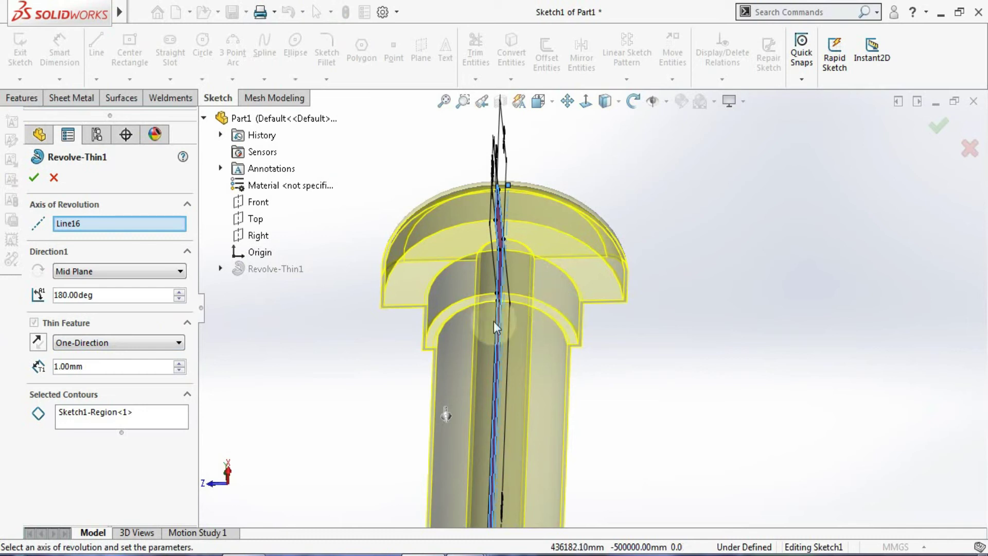
left_click(54, 178)
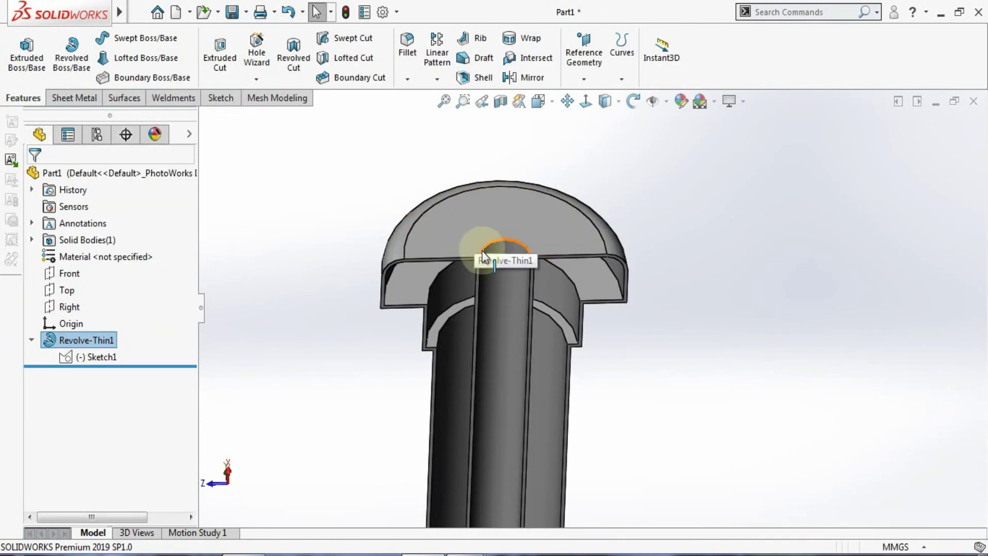
- Create a new part document and set its units to MMGS (millimeter, gram, second)
key("ctrl+n")
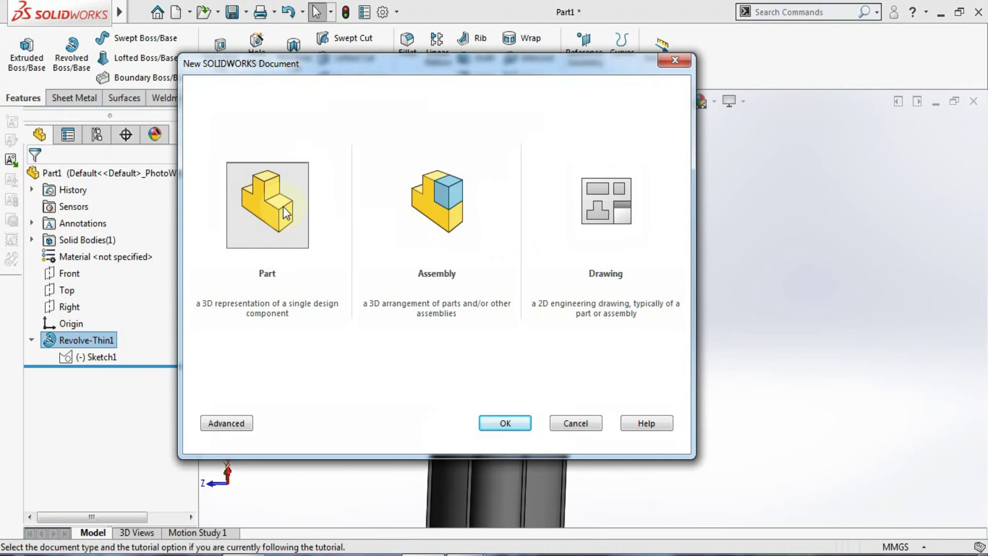
left_click(283, 206)
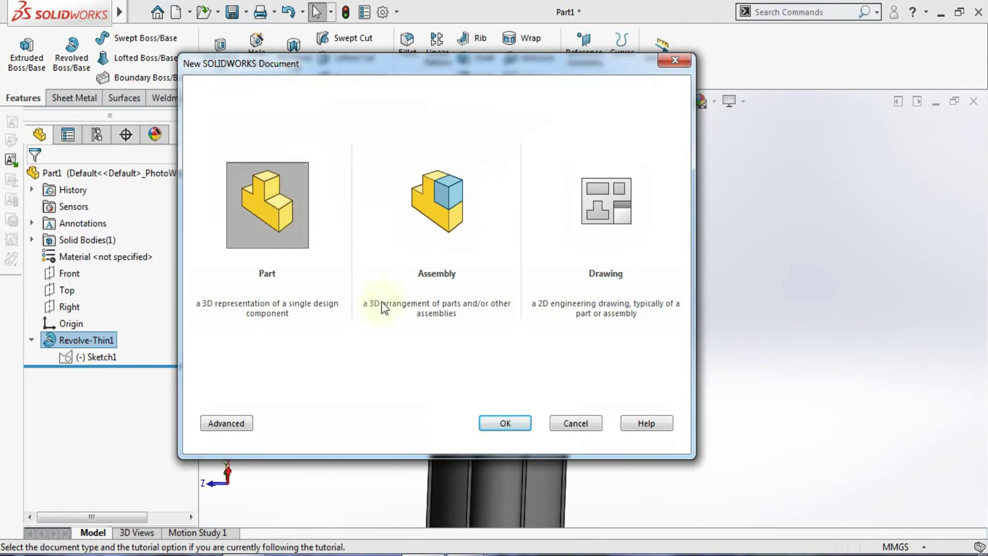
left_click(506, 423)
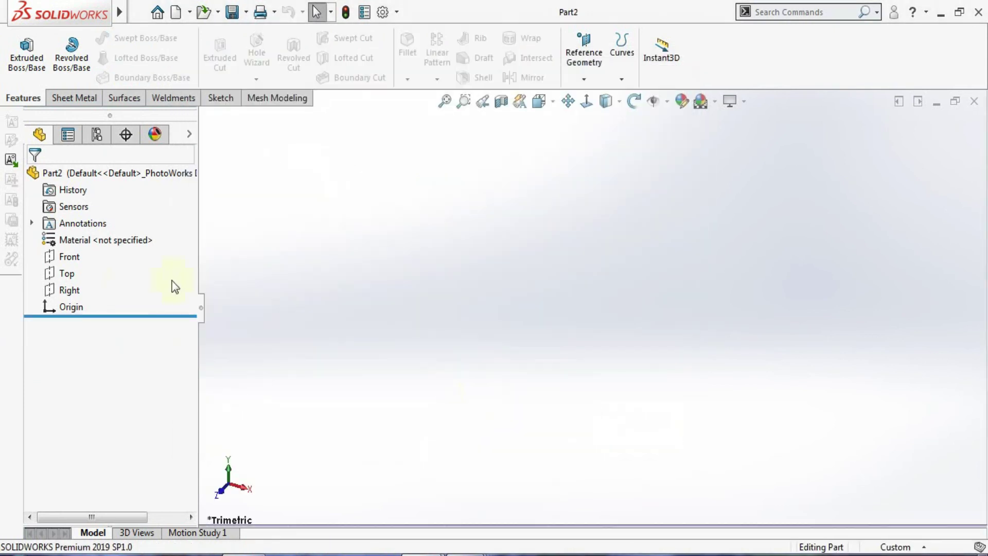
left_click(72, 257)
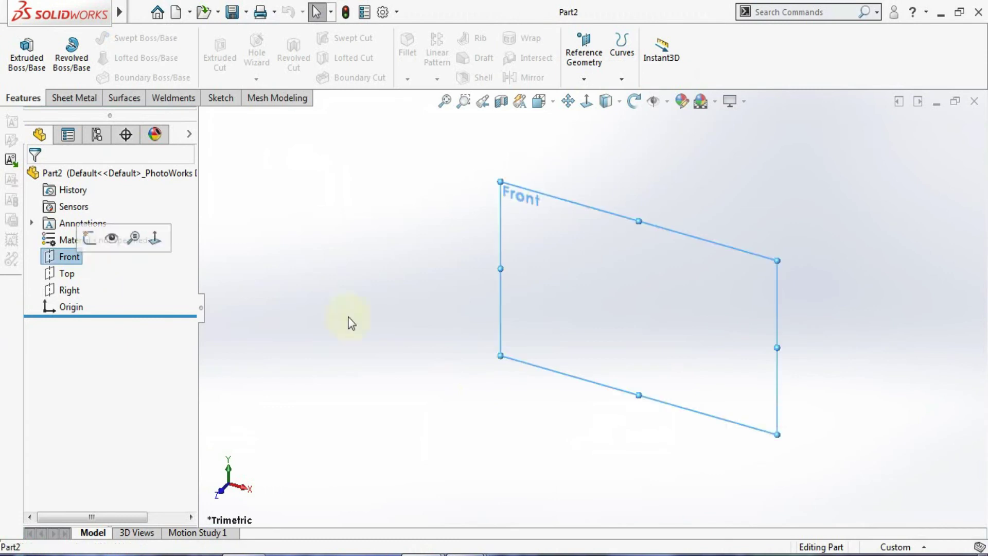
left_click(906, 547)
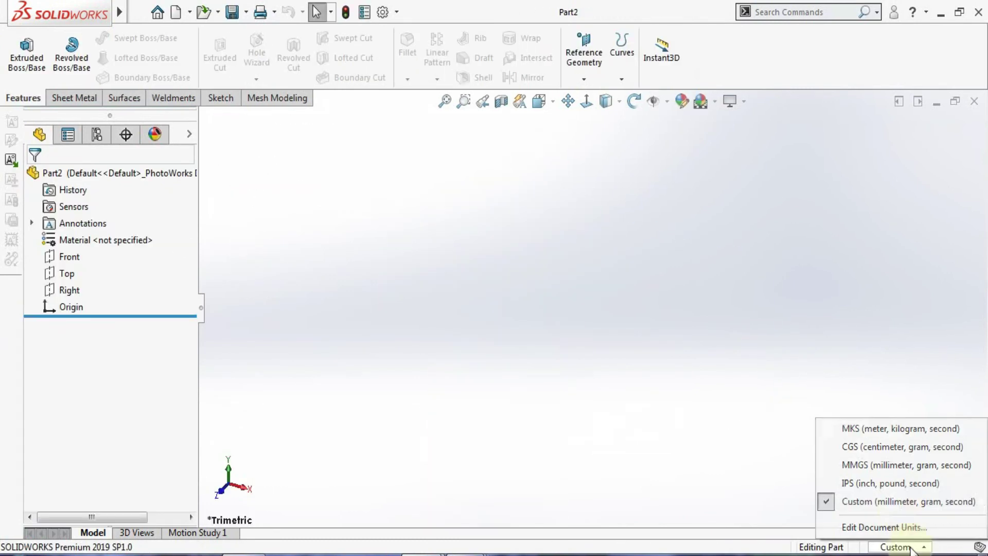
left_click(884, 466)
left_click(656, 412)
- On the Front plane, sketch a connected horizontal line about 41 mm long, an upward semicircle of about 32 mm radius, and a horizontal line about 43 mm long
left_click(72, 257)
left_click(76, 260)
left_click(87, 234)
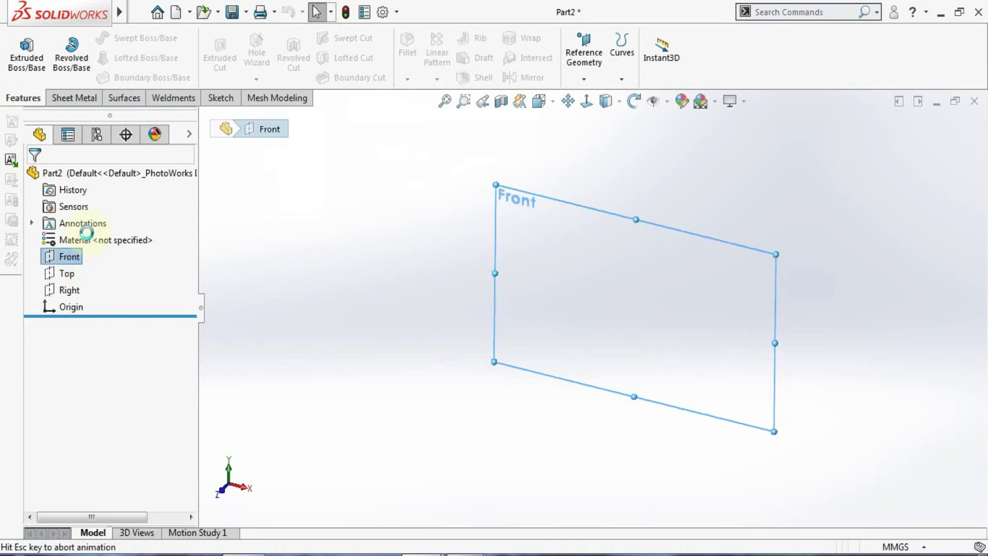
left_click(596, 172)
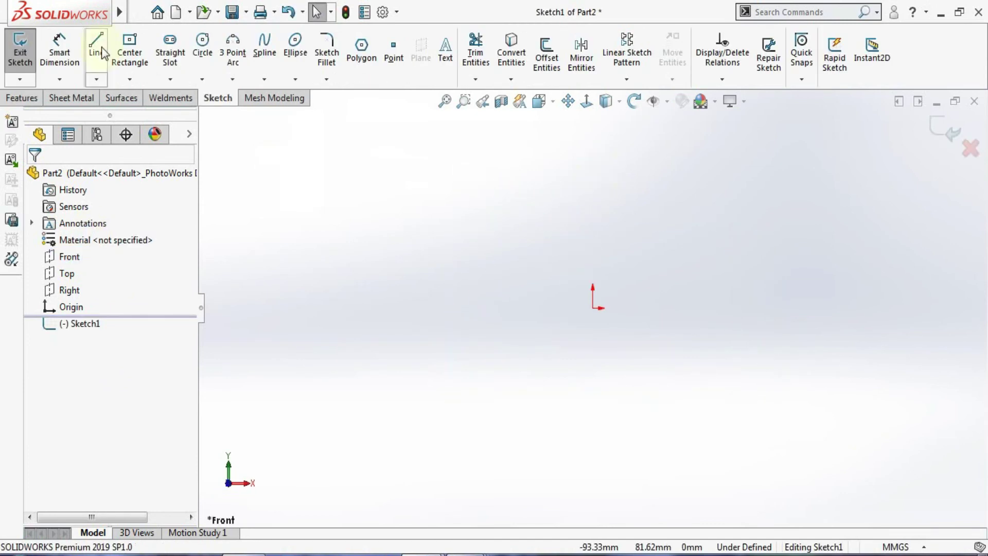
left_click(96, 47)
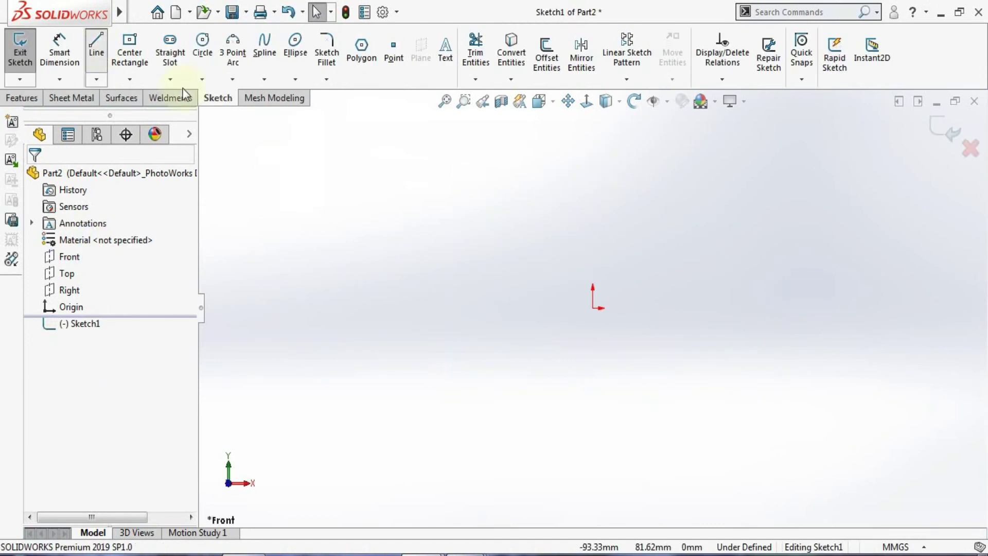
left_click(466, 251)
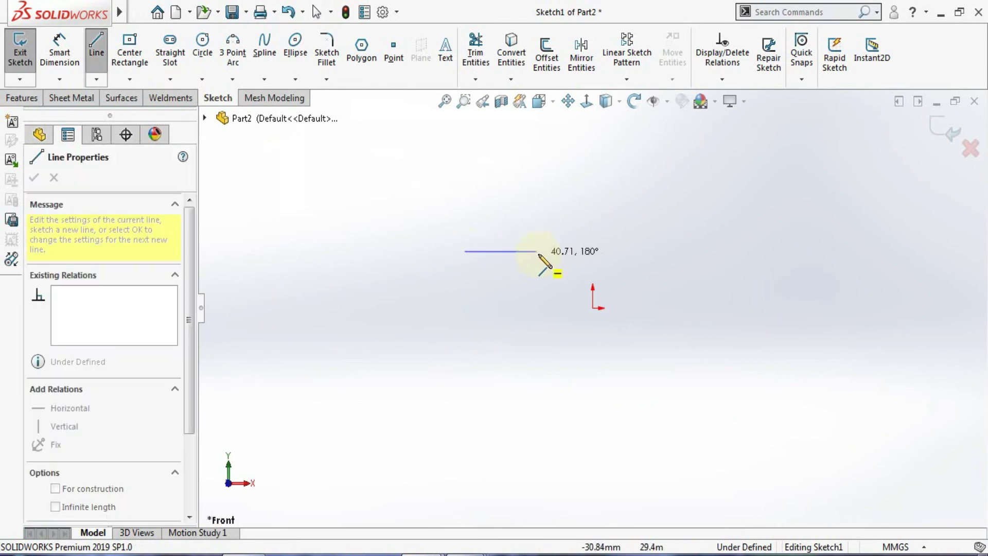
left_click(538, 251)
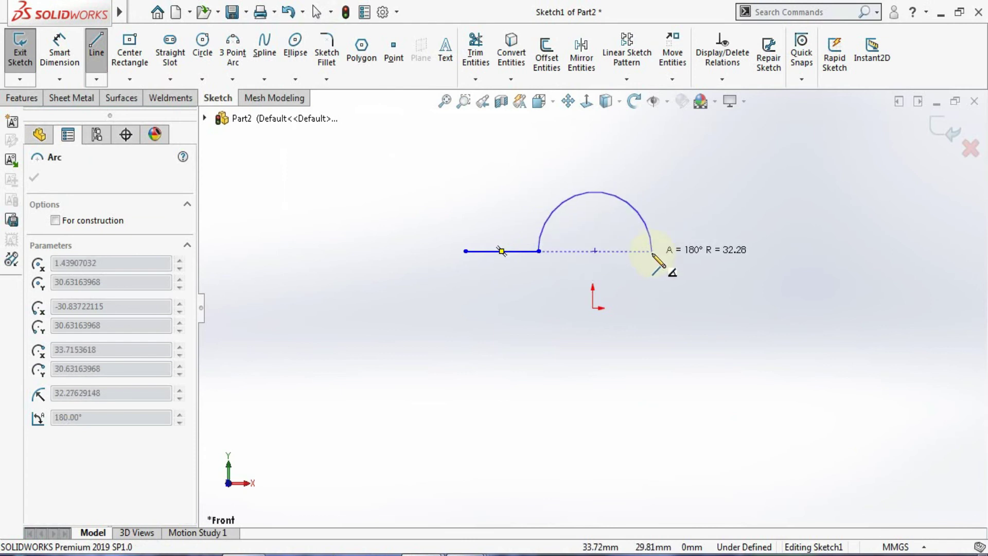
left_click(652, 252)
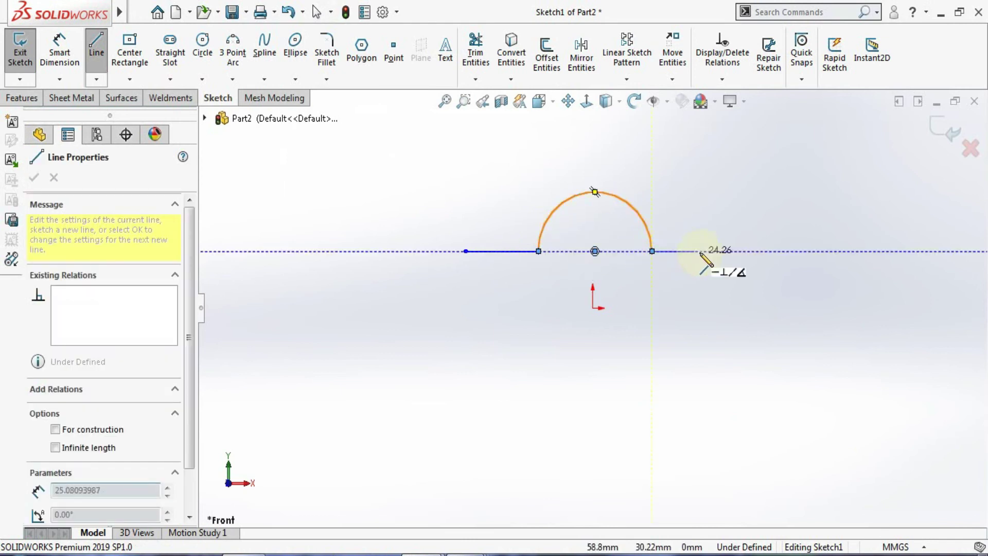
left_click(728, 251)
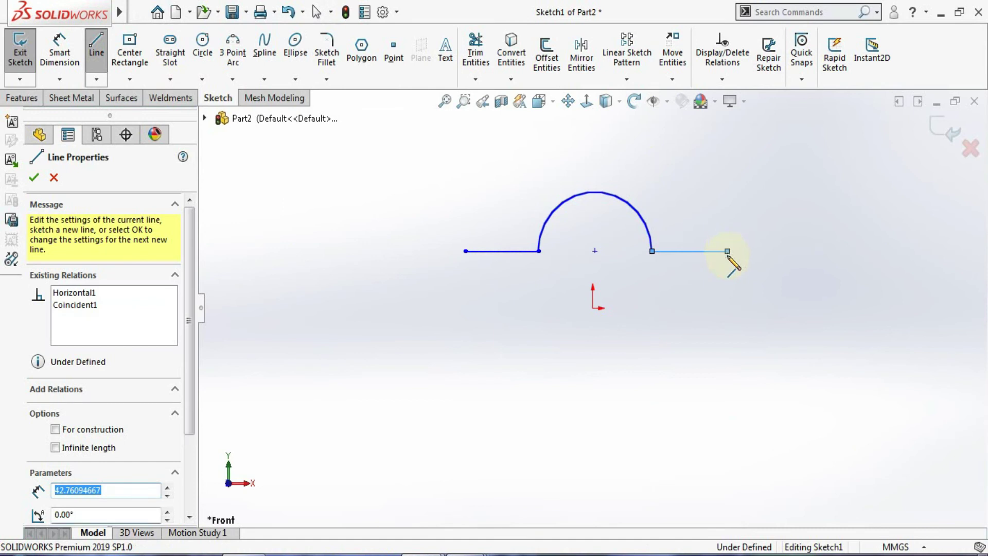
key("Escape")
key("Escape")
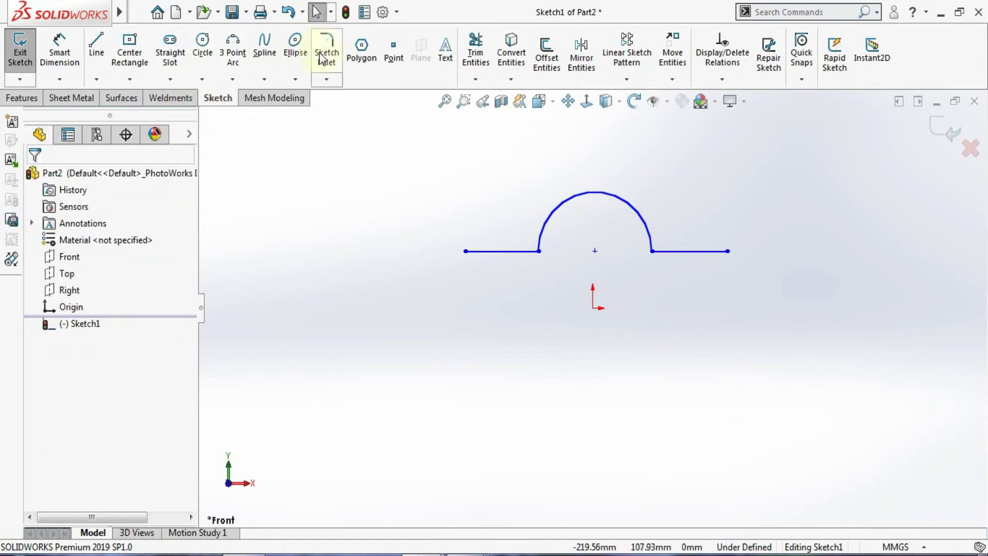
- Fillet both corners between the semicircle and the horizontal lines with a 20 mm radius
left_click(327, 54)
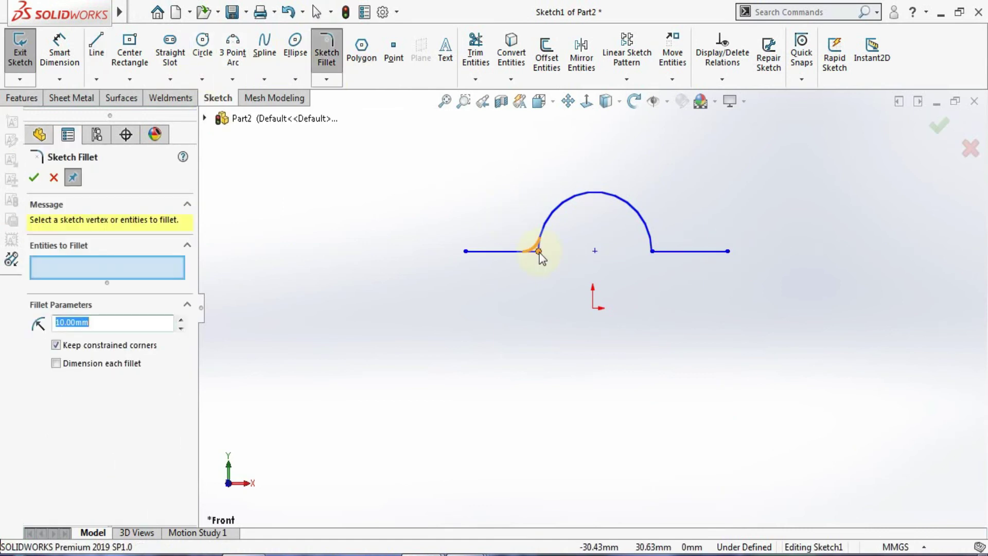
left_click(539, 251)
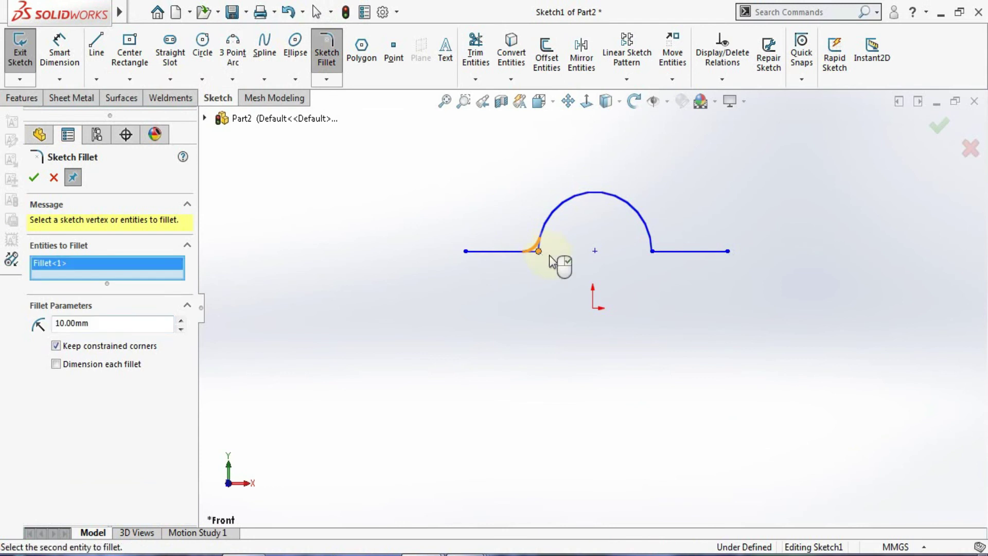
left_click(653, 252)
left_click(181, 332)
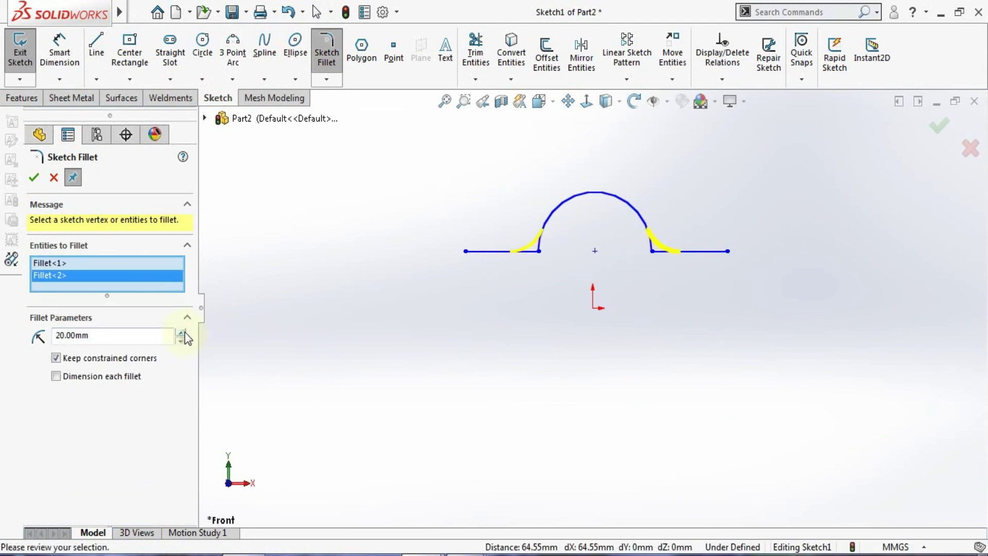
left_click(35, 179)
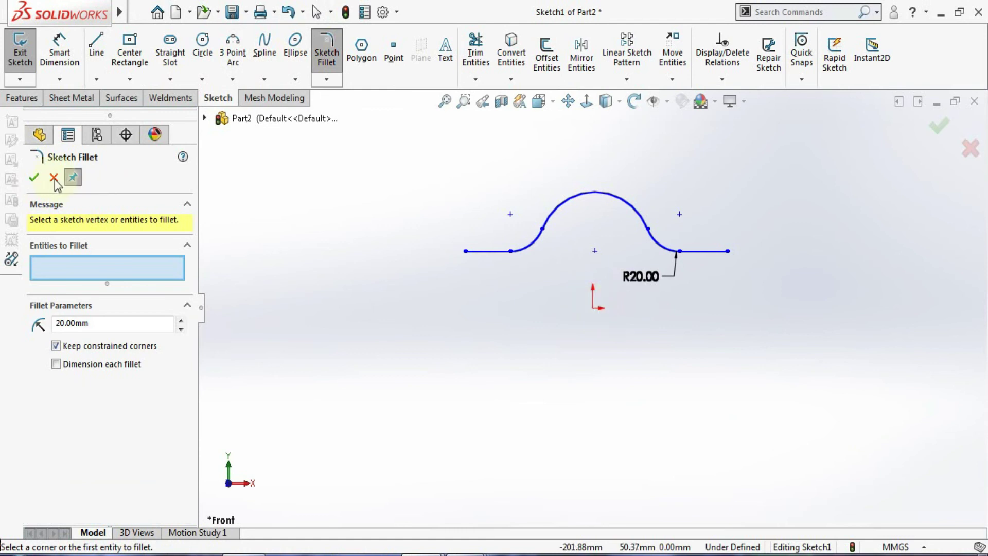
key("Escape")
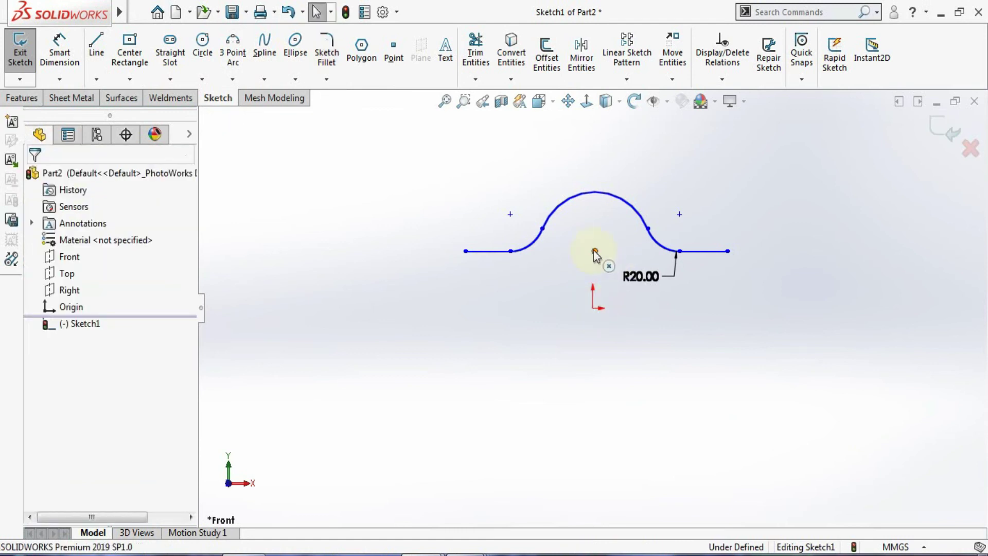
- Add a vertical relation between the large arc's centre point and the origin
left_click(595, 252)
left_click(594, 308, "ctrl")
left_click(39, 441)
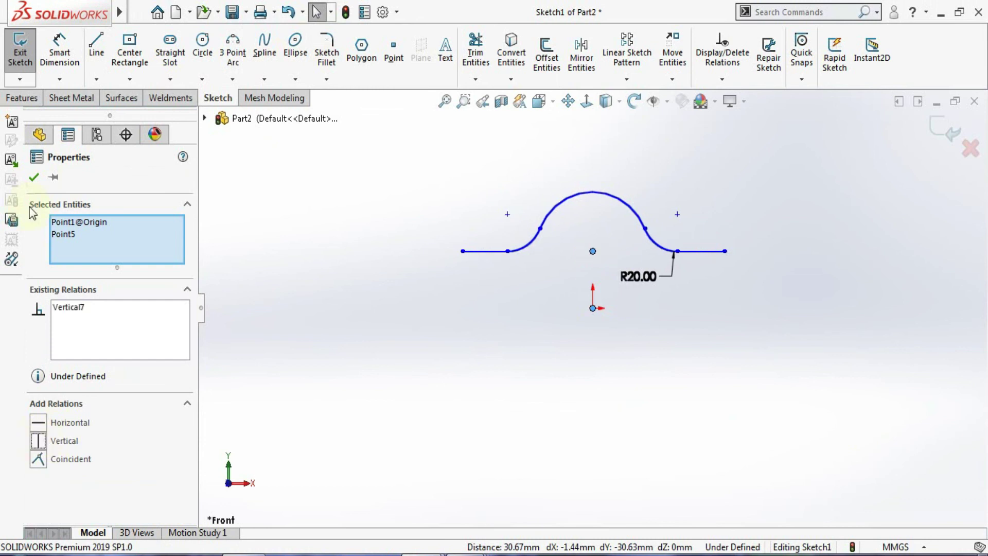
left_click(35, 177)
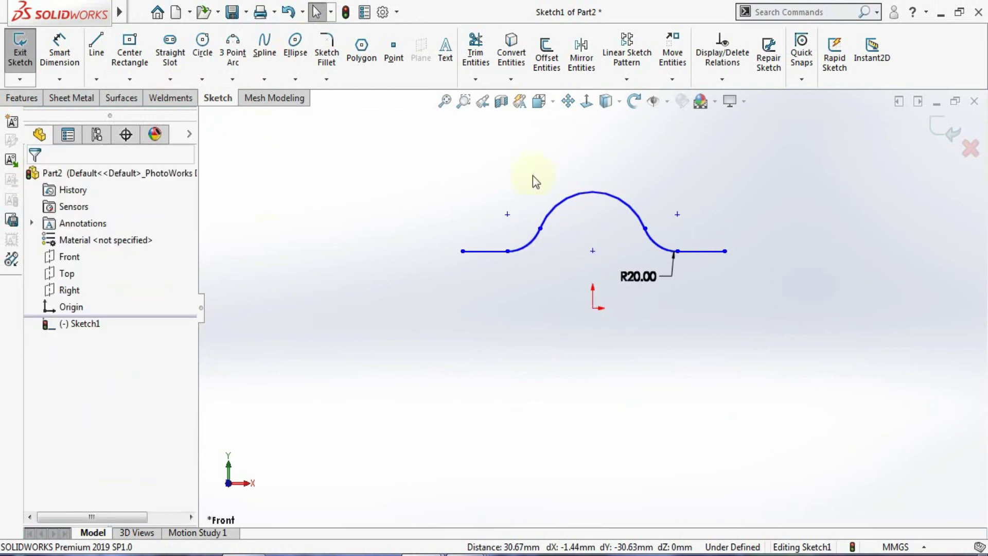
- Sketch a line about 164 mm long below the curved profile, near the origin, and make it horizontal
left_click(96, 79)
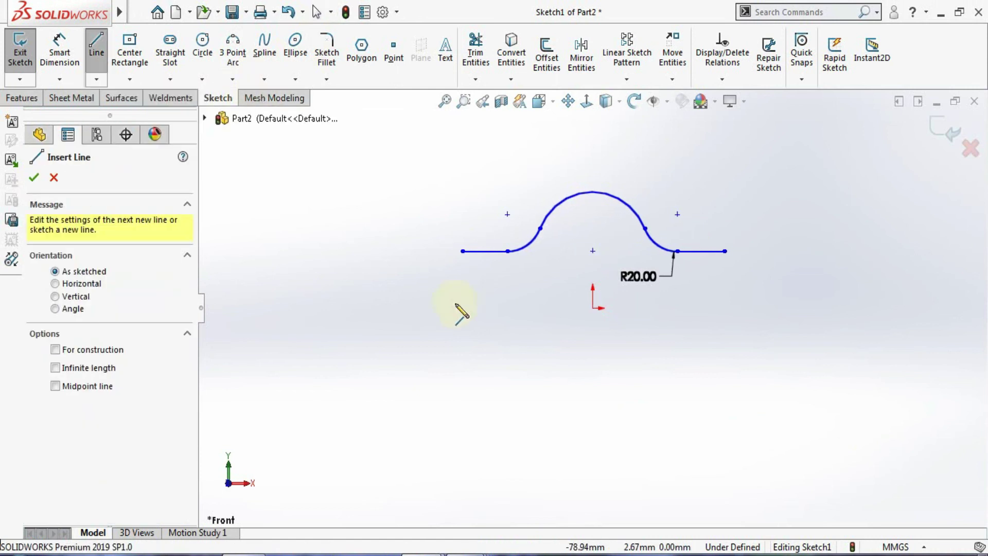
left_click(453, 303)
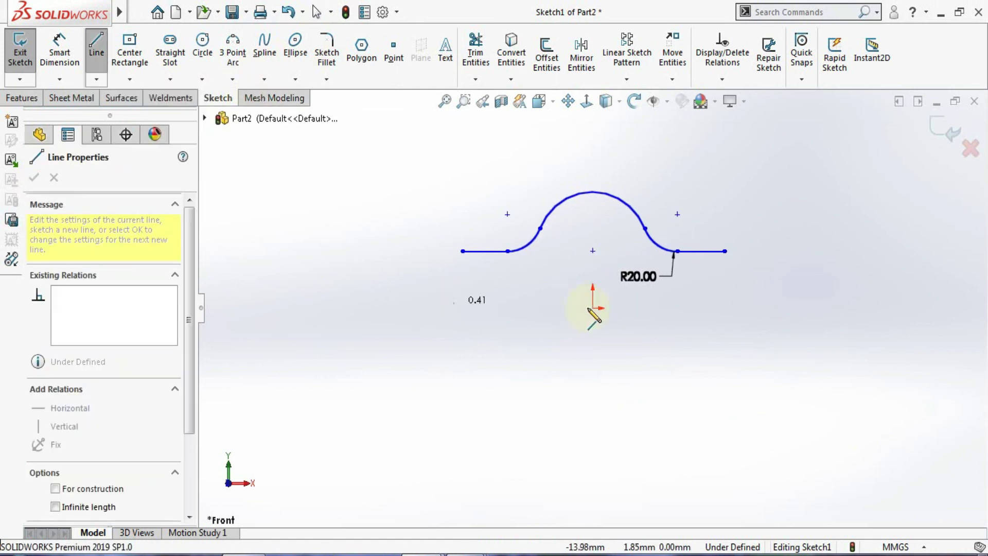
left_click(742, 297)
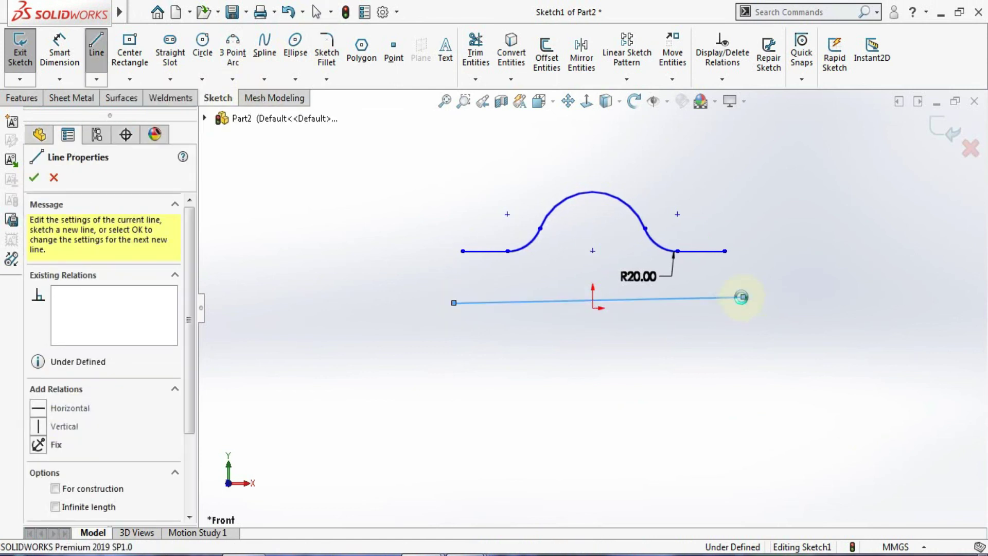
key("Escape")
left_click(710, 299)
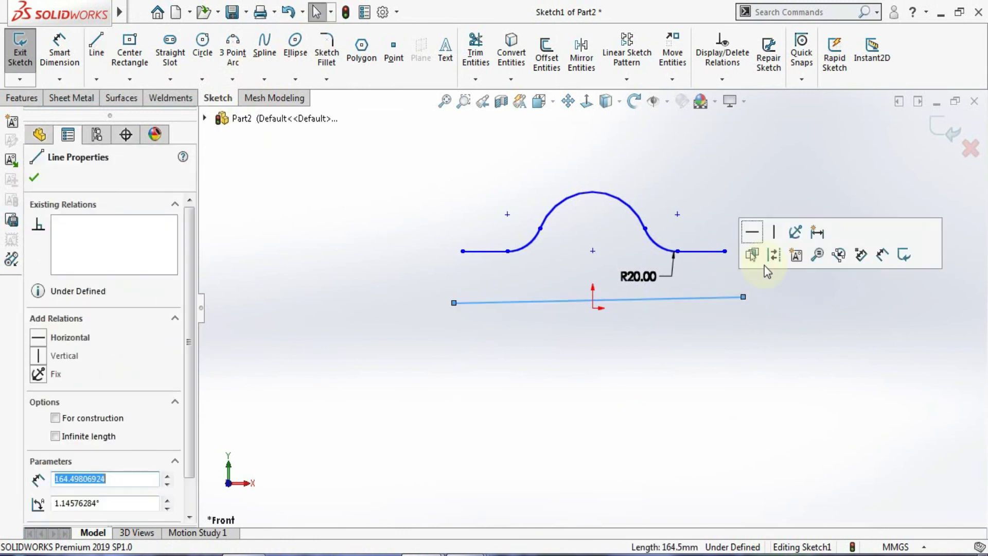
left_click(751, 232)
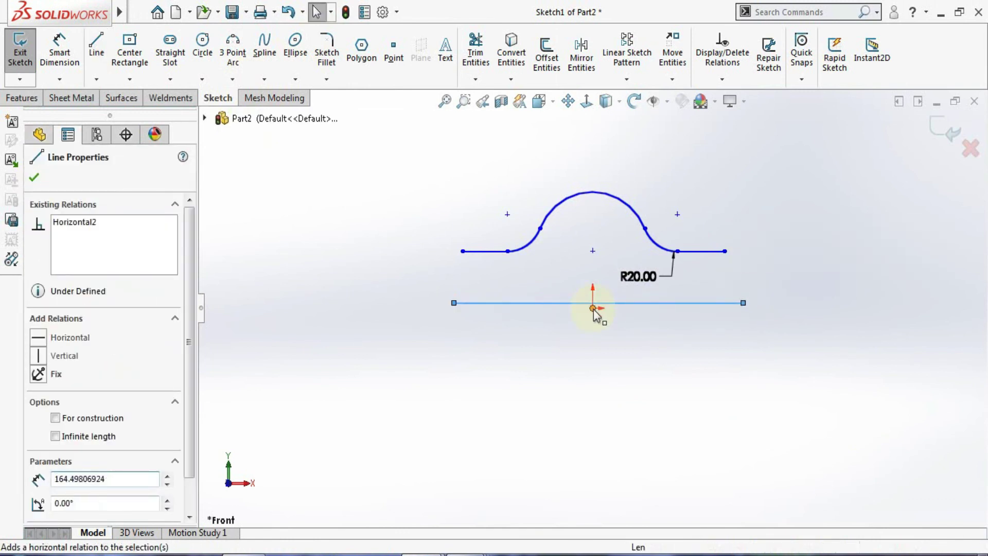
- Constrain the lower line's midpoint to the origin and convert the line to construction geometry
left_click(594, 309, "ctrl")
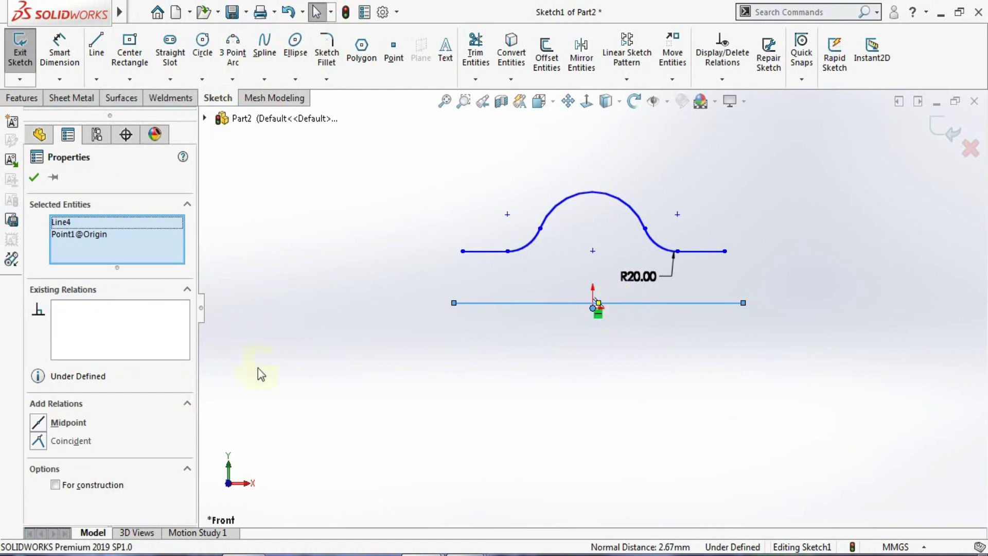
left_click(39, 423)
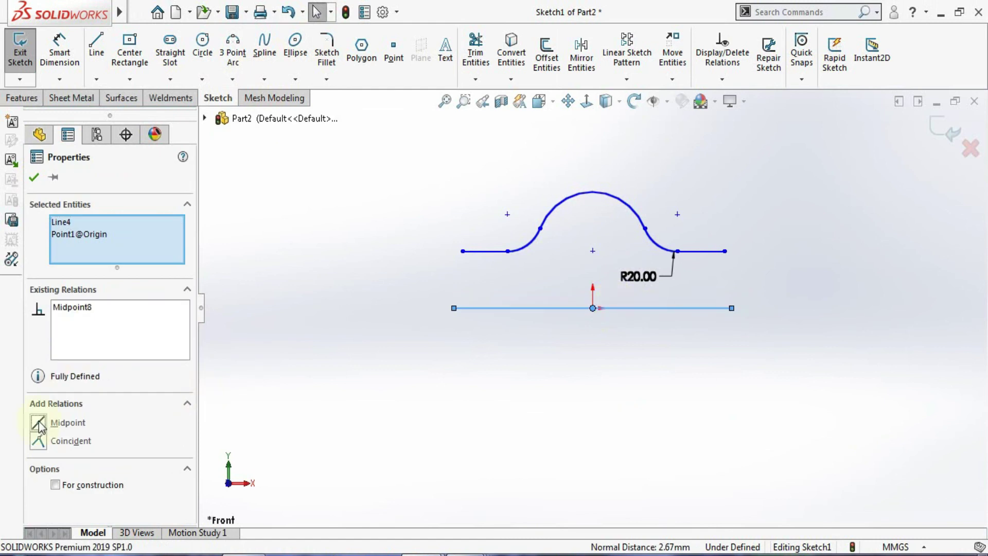
left_click(34, 178)
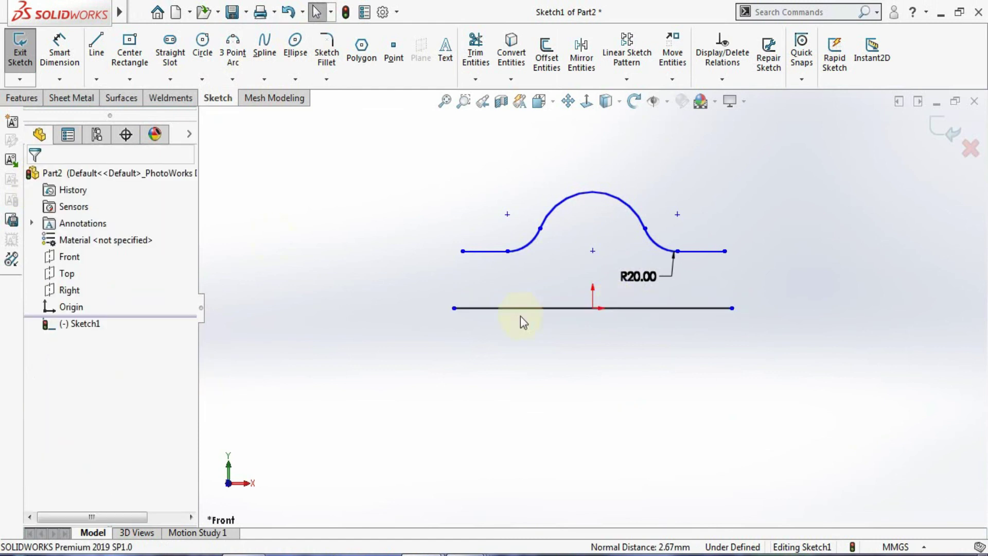
left_click(523, 312)
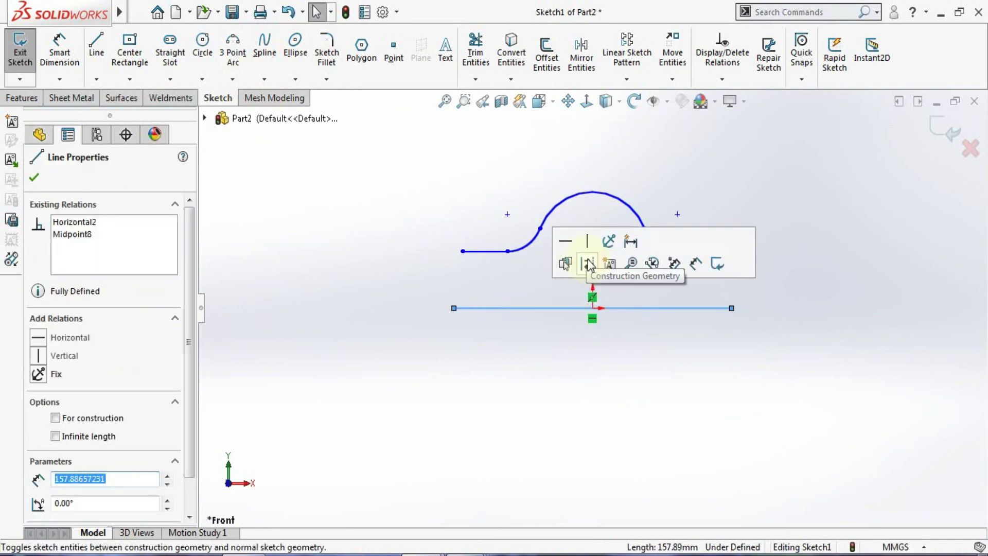
left_click(598, 262)
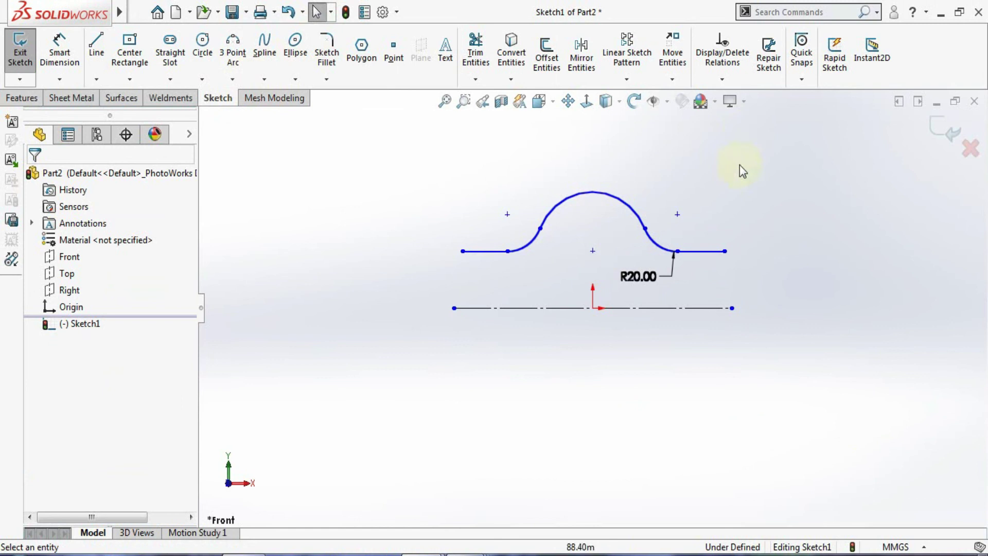
- Finish the sketch and revolve the open profile 360 degrees about the centerline as a one-direction thin feature 10 mm thick
left_click(944, 128)
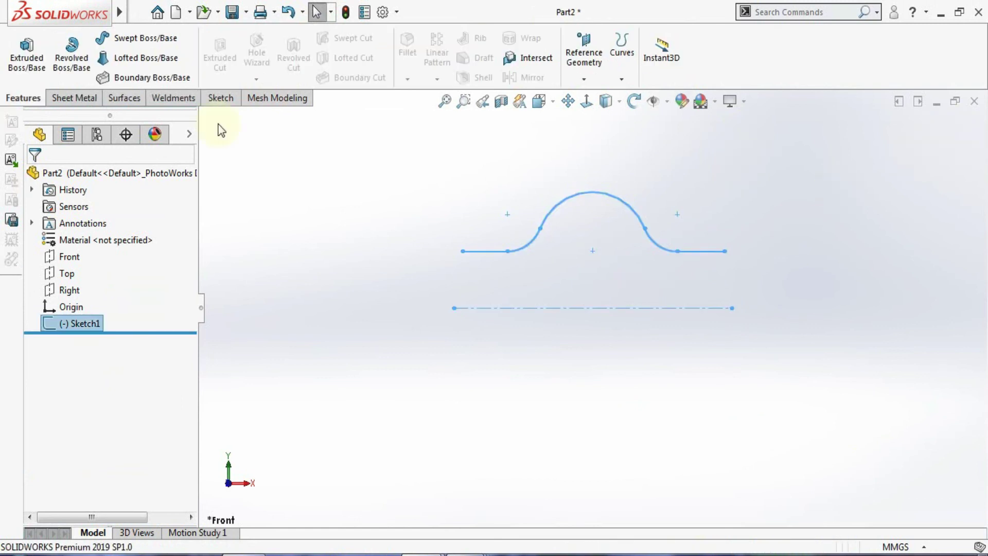
left_click(71, 57)
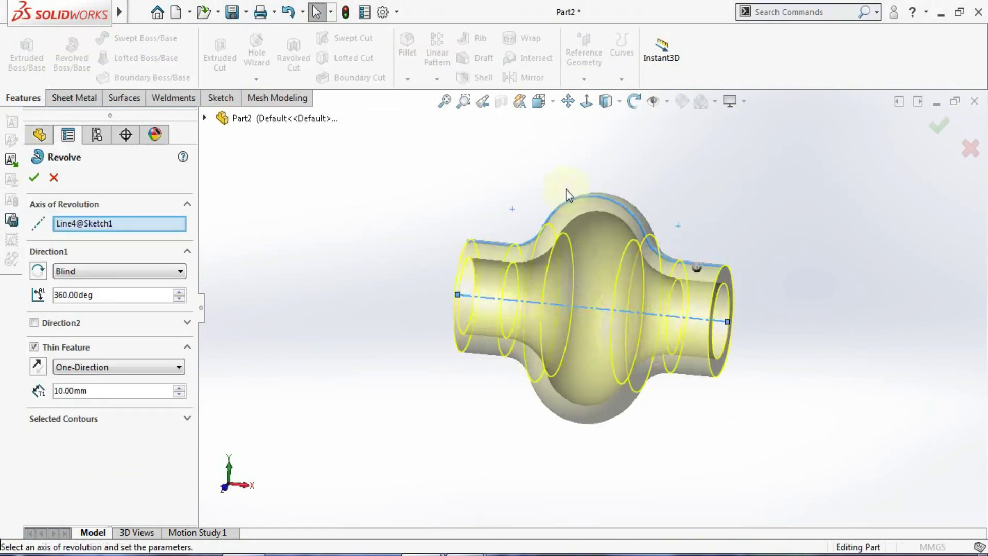
scroll(585, 342, "down", 3)
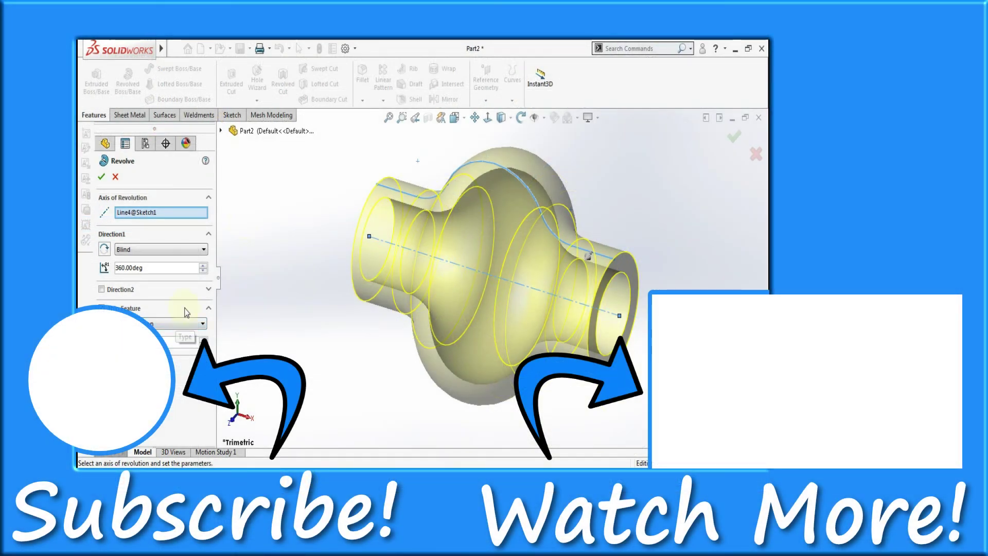
left_click(102, 176)
scroll(480, 248, "up", 3)
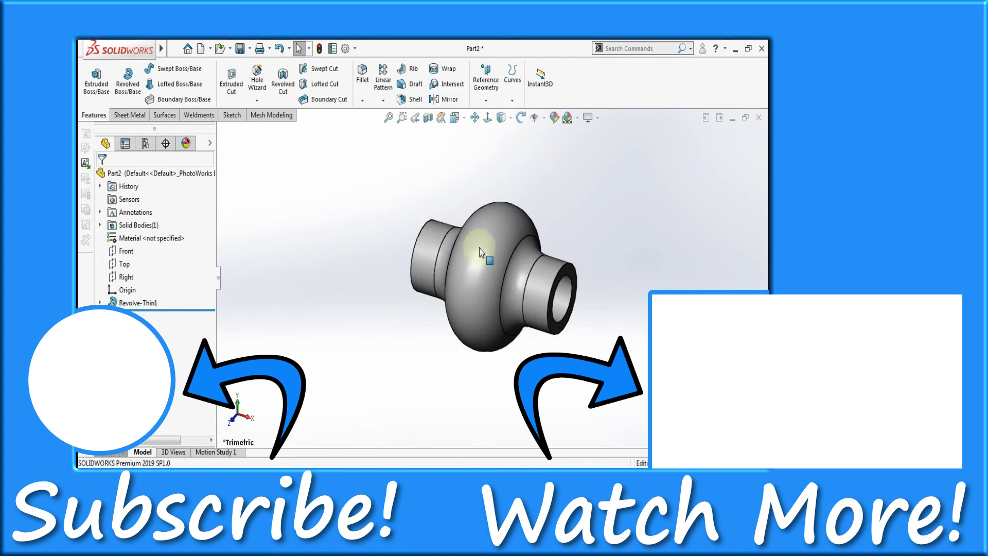
mouse_move(518, 212)
middle_mouse_down()
mouse_move(541, 210)
mouse_move(500, 205)
mouse_move(417, 289)
mouse_move(550, 269)
mouse_move(470, 346)
mouse_move(541, 228)
mouse_move(554, 273)
mouse_move(388, 256)
mouse_move(426, 287)
mouse_move(486, 285)
mouse_move(529, 221)
mouse_move(540, 225)
mouse_move(502, 205)
middle_mouse_up()
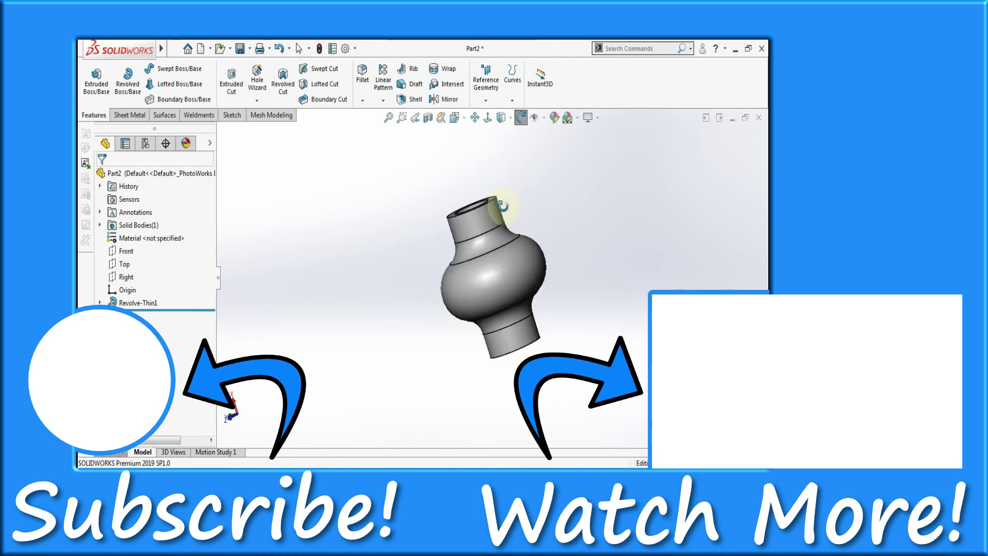